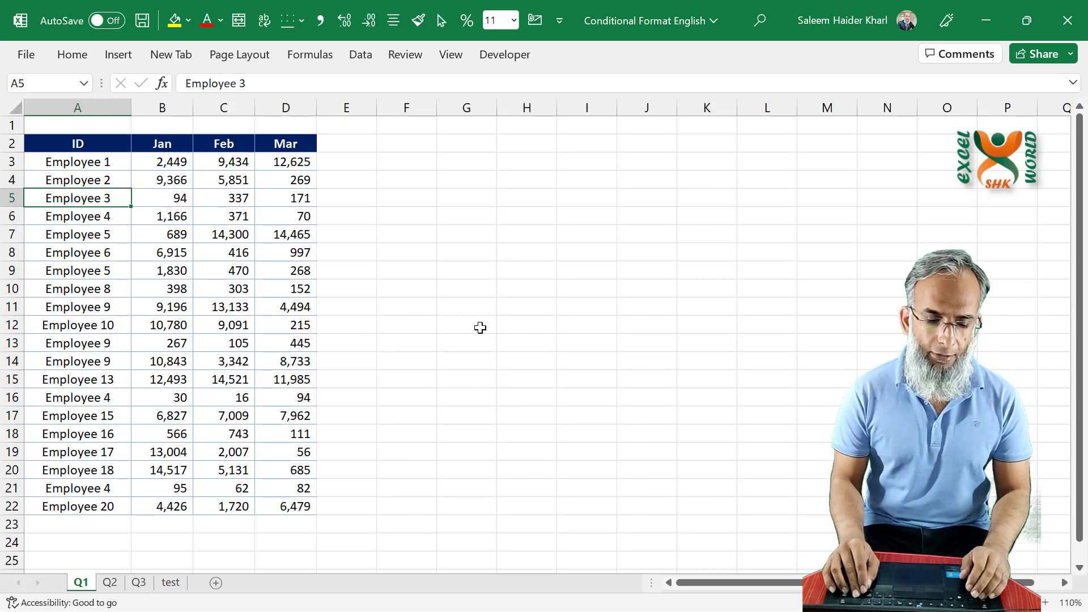
- Start a Duplicate Values highlighting rule for the employee IDs in A3:A22
key(Up)
key(Up)
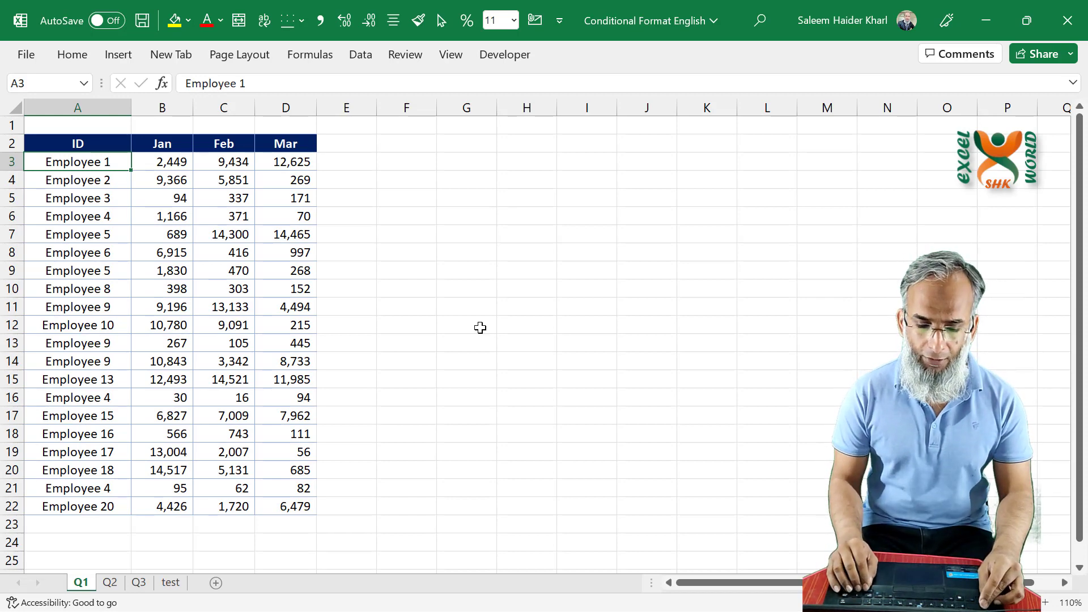
key(ctrl+shift+Down)
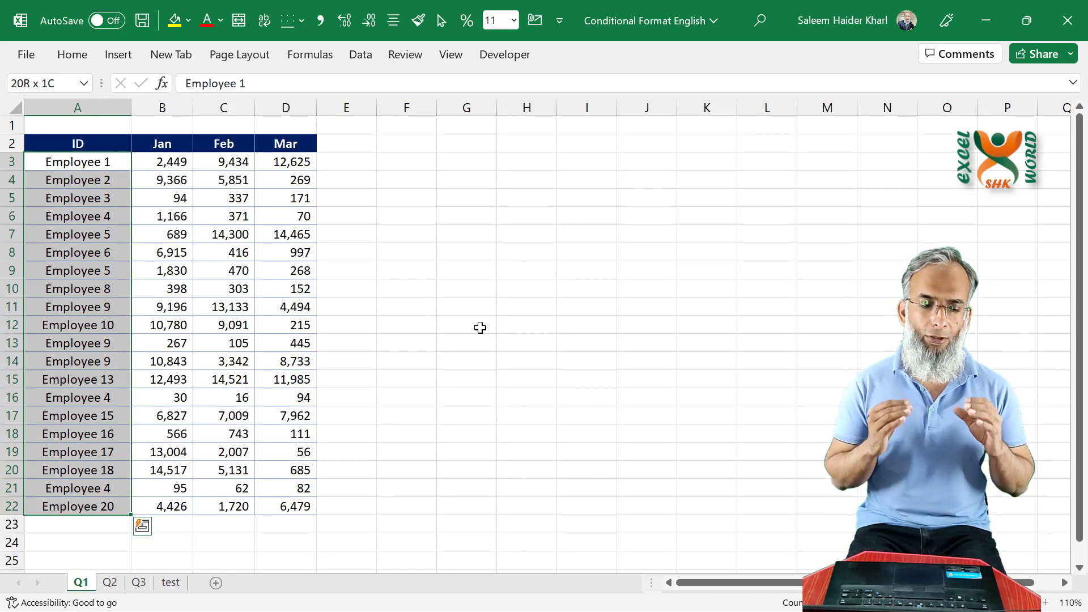
double_click(68, 56)
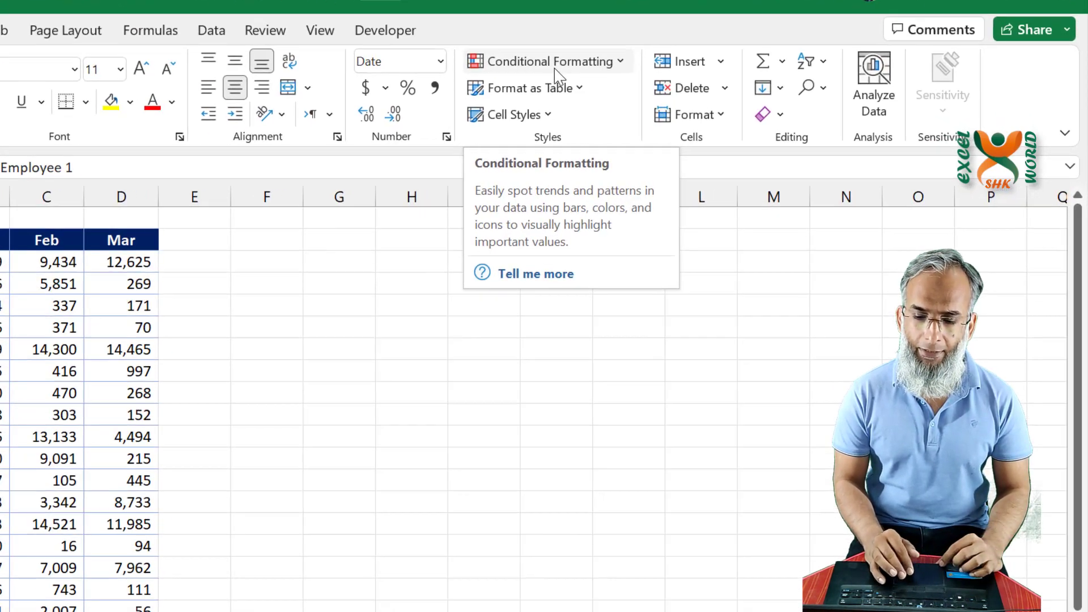
click(536, 63)
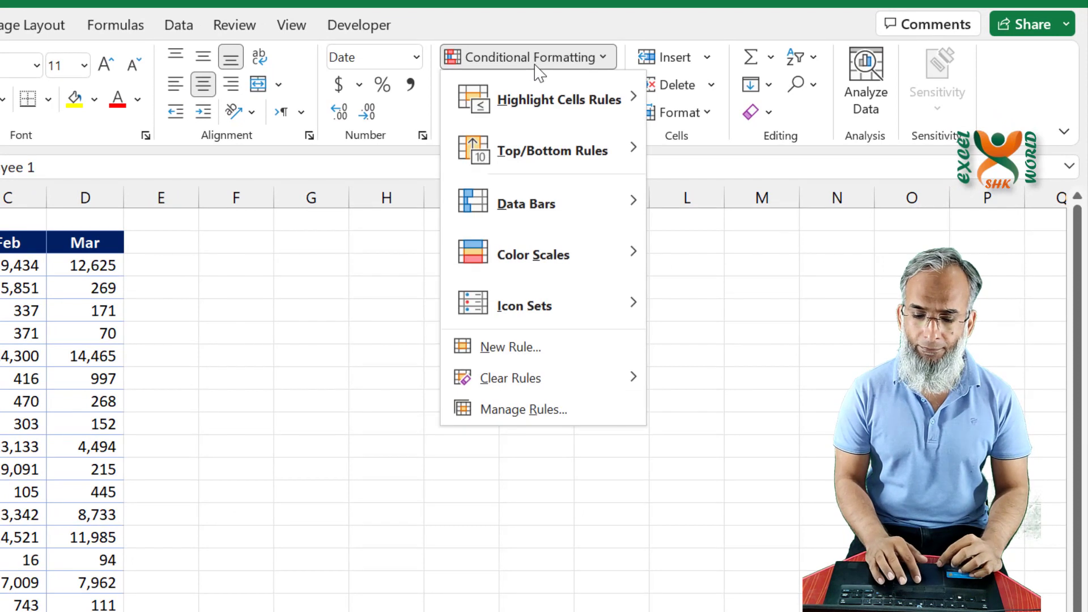
mouse_move(563, 101)
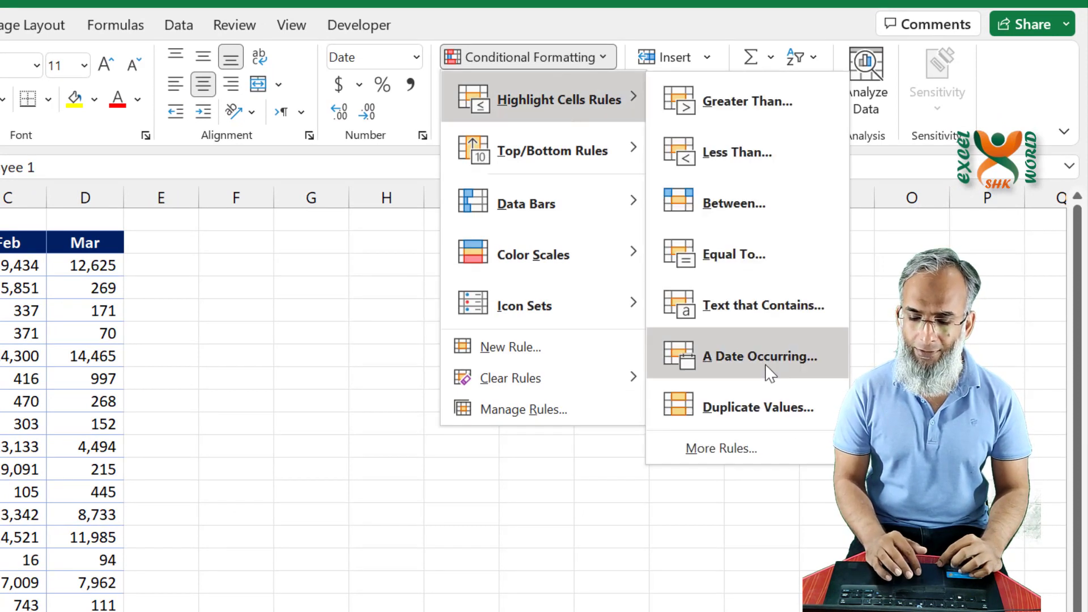
click(807, 407)
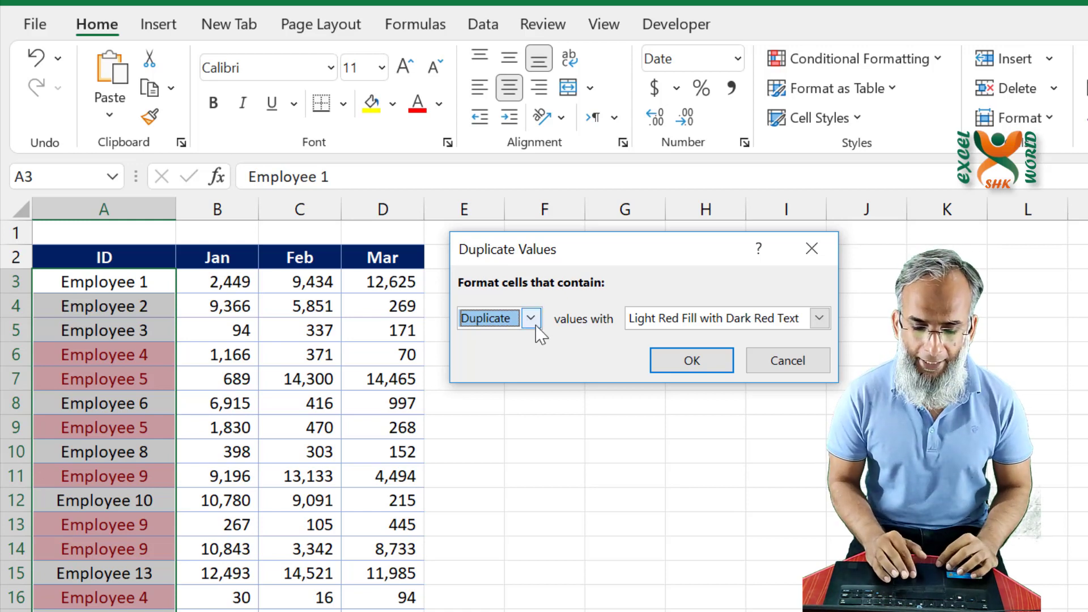
- Try the highlighting rule on Unique values and return it to Duplicate
click(534, 323)
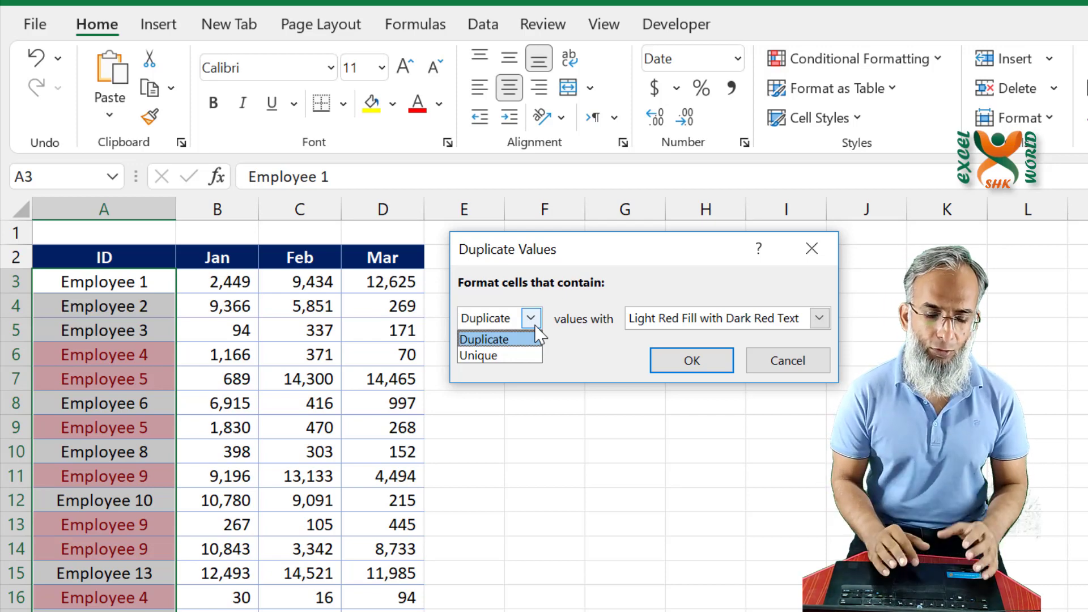
click(508, 356)
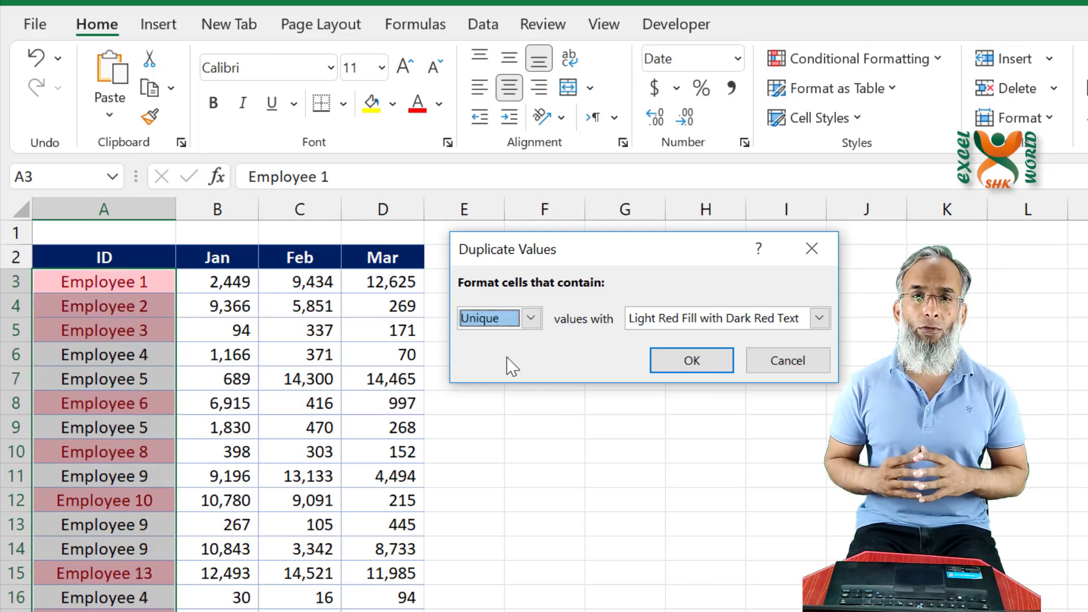
click(531, 319)
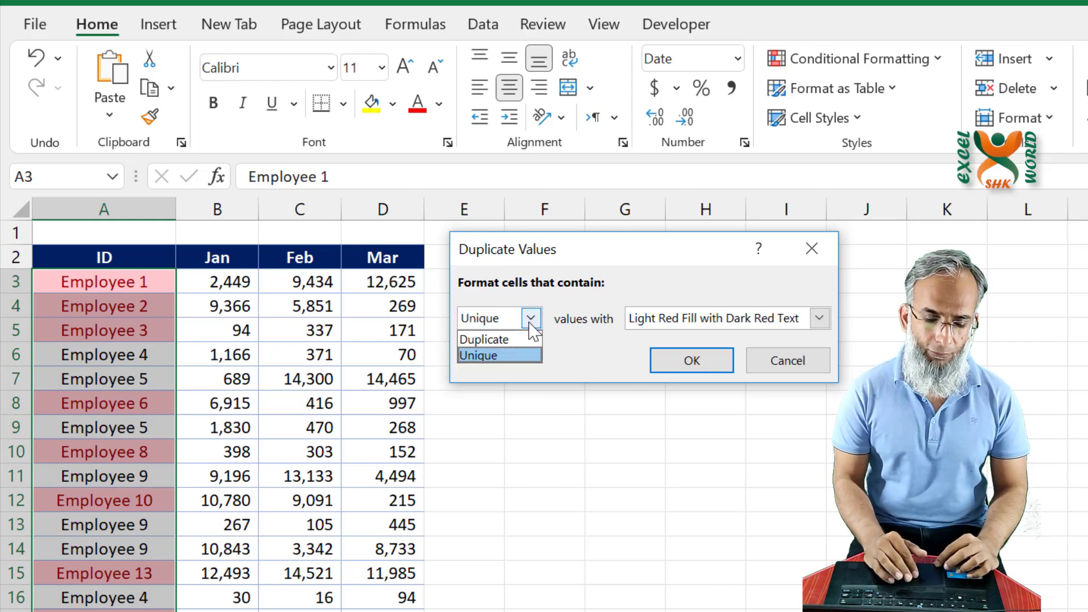
click(511, 344)
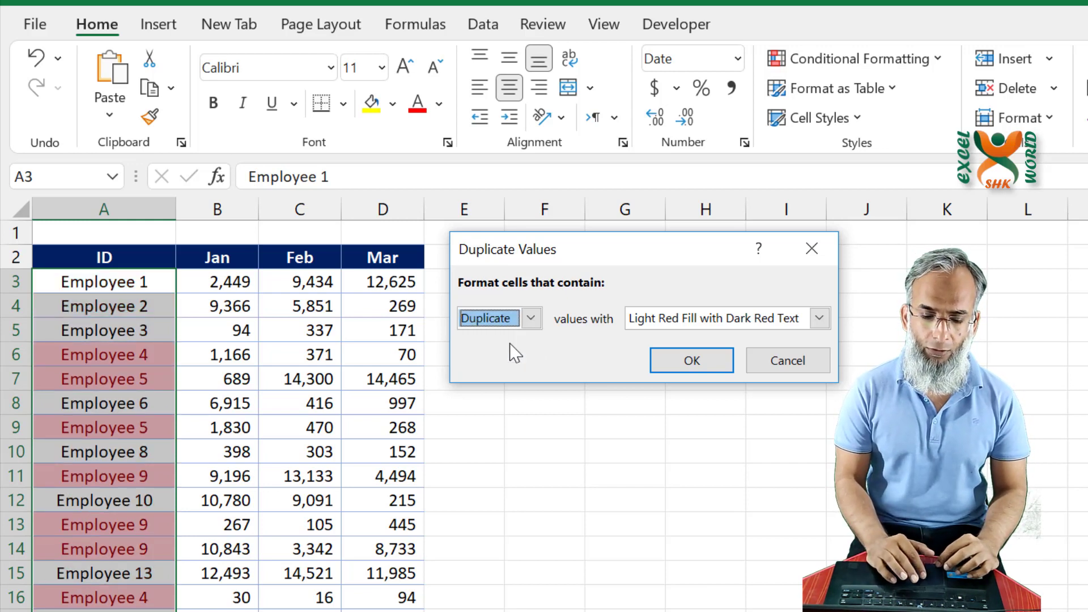
- Format the duplicate IDs with Green Fill with Dark Green Text and apply the rule
click(819, 318)
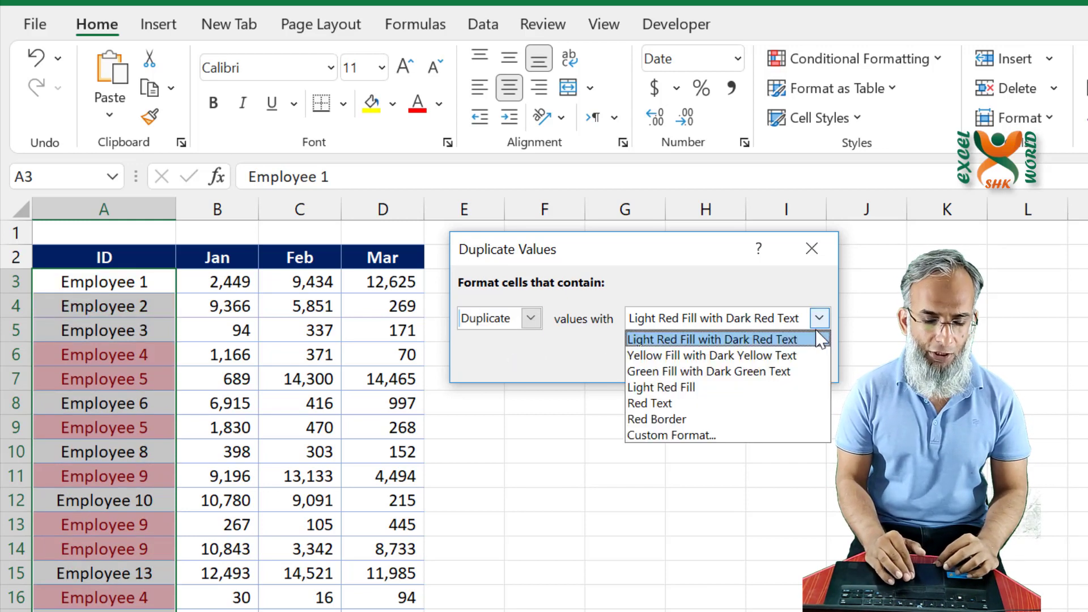
click(730, 372)
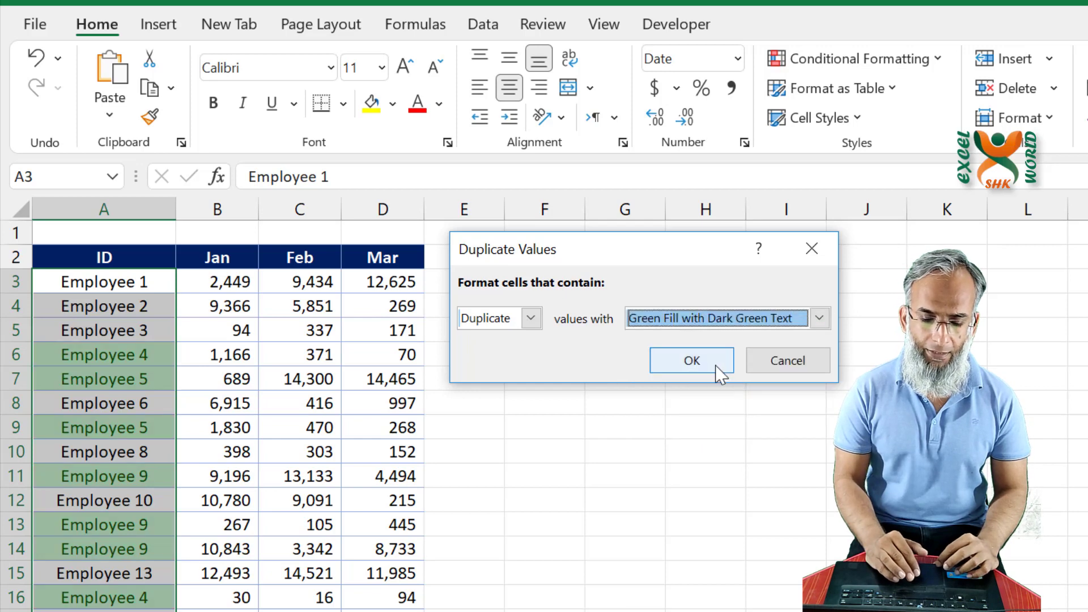
click(692, 361)
click(216, 482)
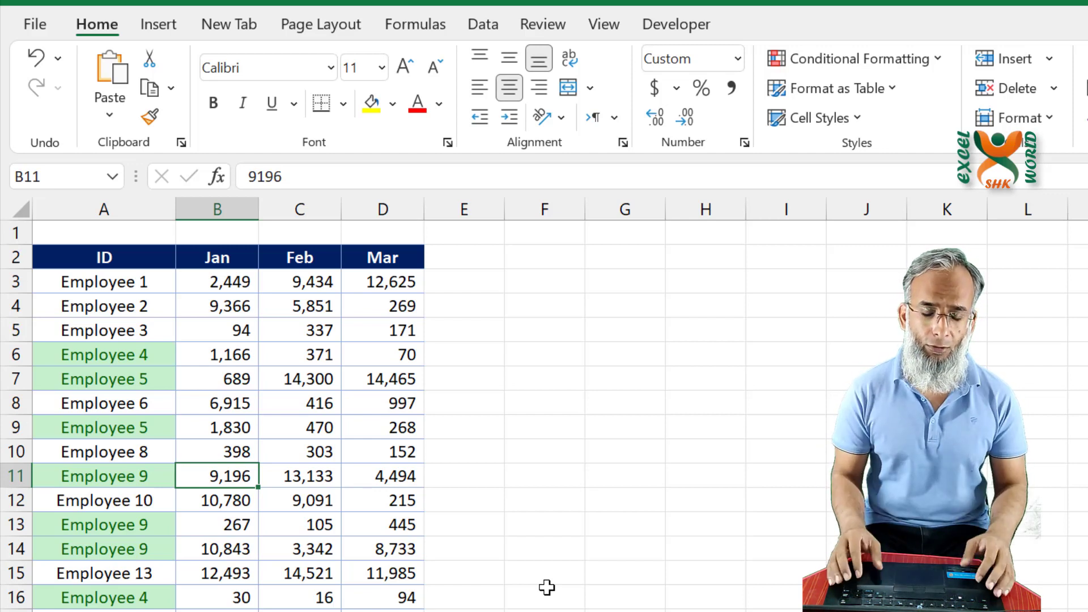
key(Left)
key(Up)
key(ctrl+Up)
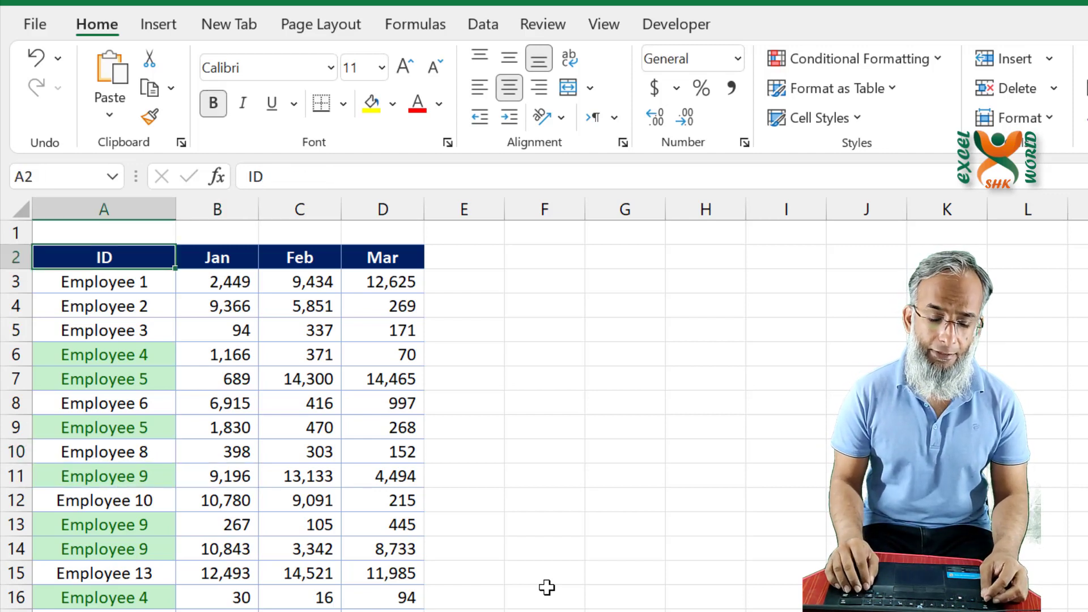
key(Down)
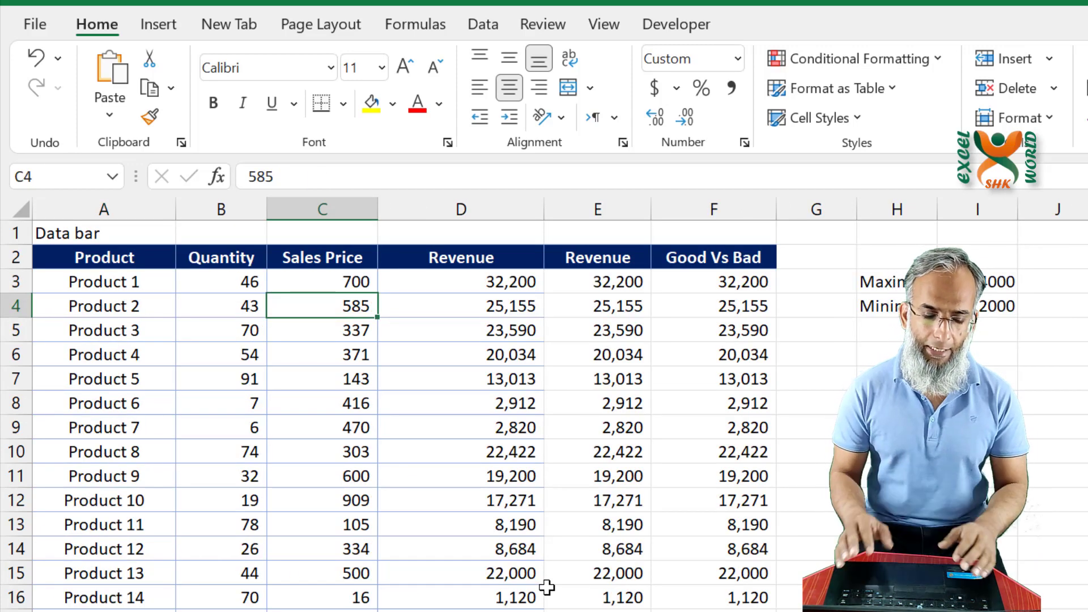
- Add solid-fill green data bars to the first Revenue column, D3:D22
key(Left)
key(Left)
key(Up)
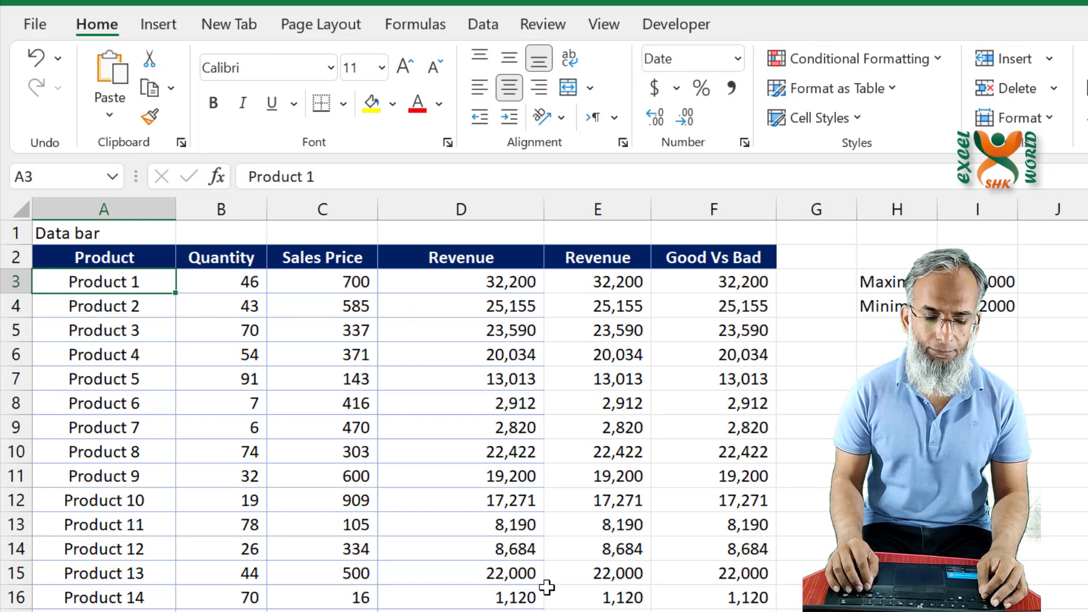
key(Right)
key(Right)
key(Right)
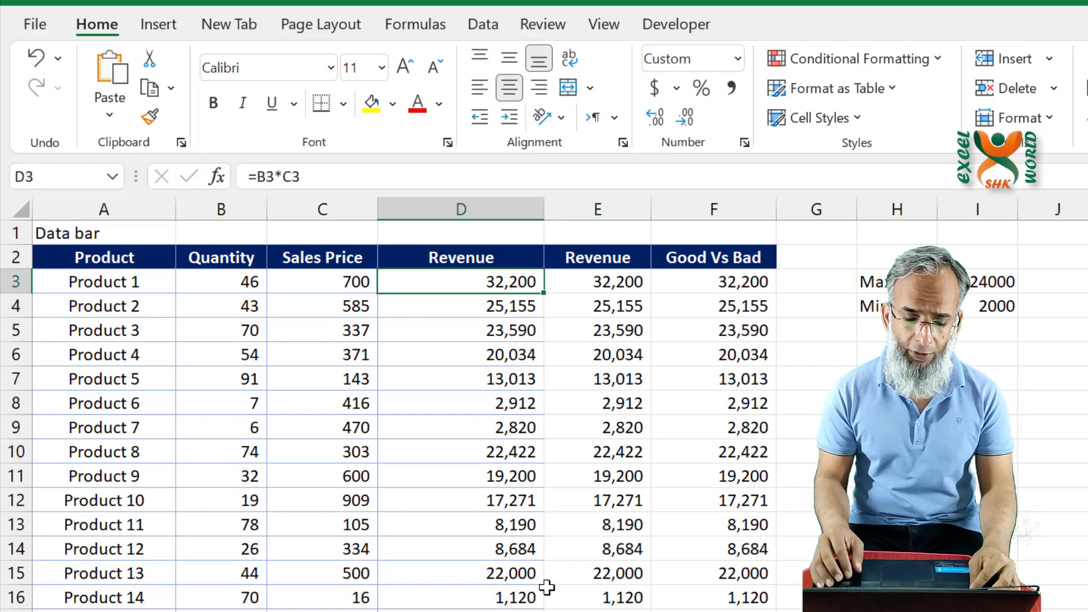
key(ctrl+shift+Down)
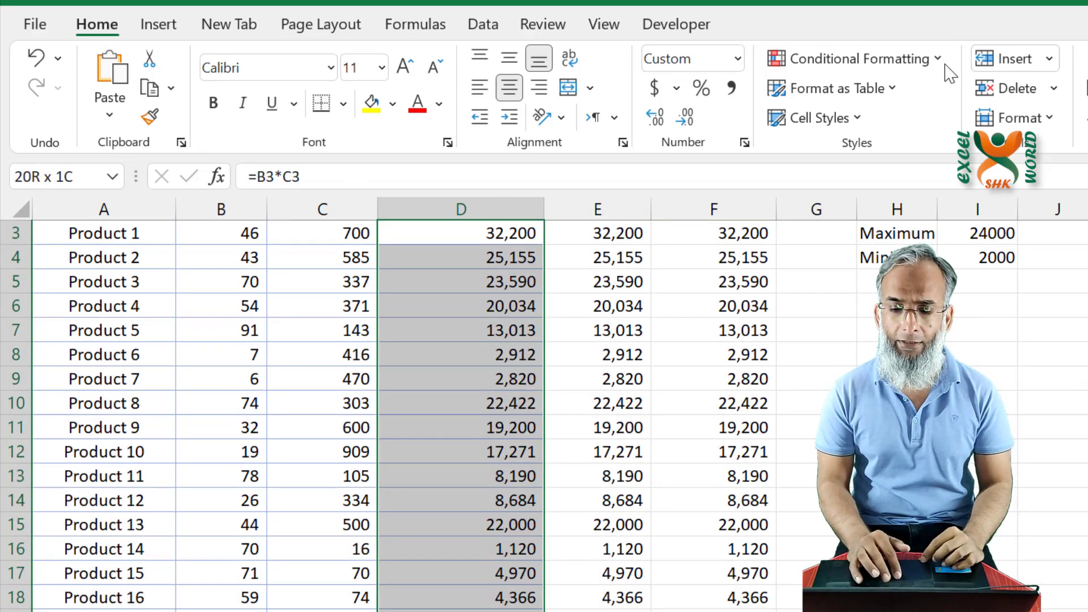
click(902, 62)
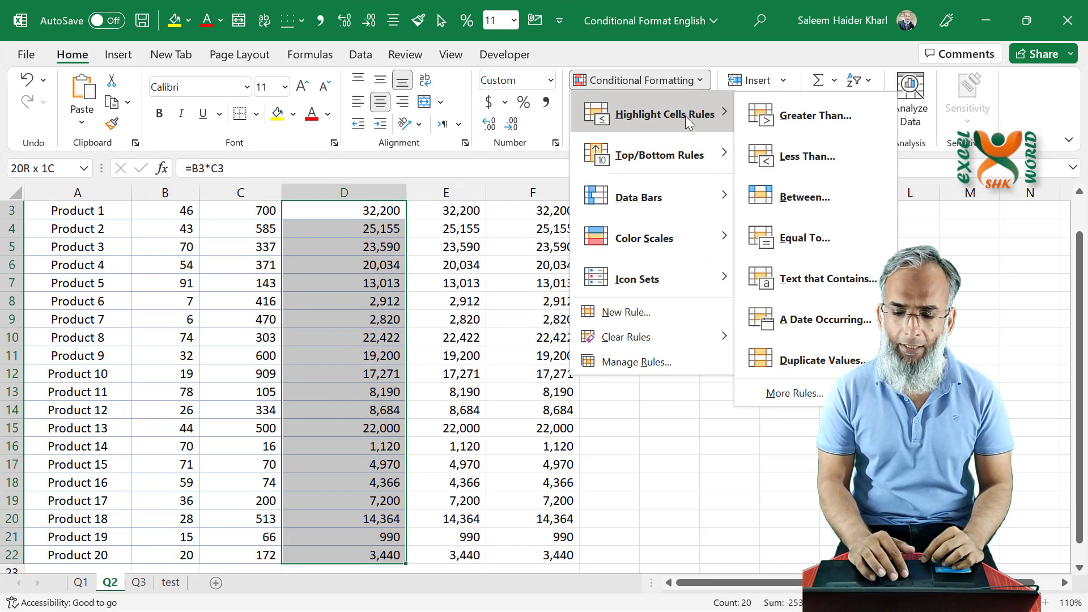
mouse_move(680, 193)
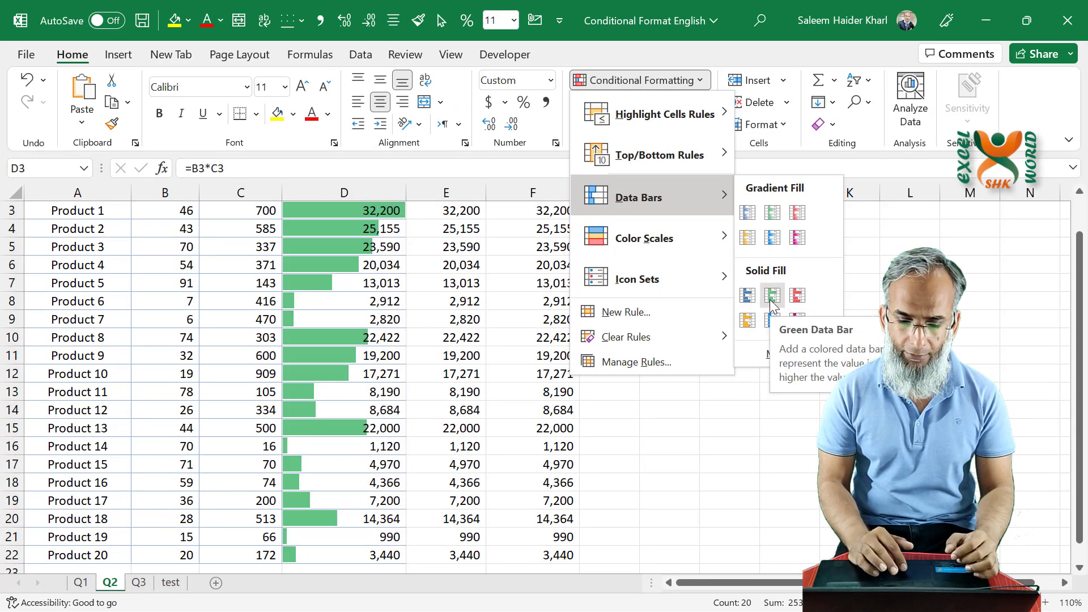
click(769, 299)
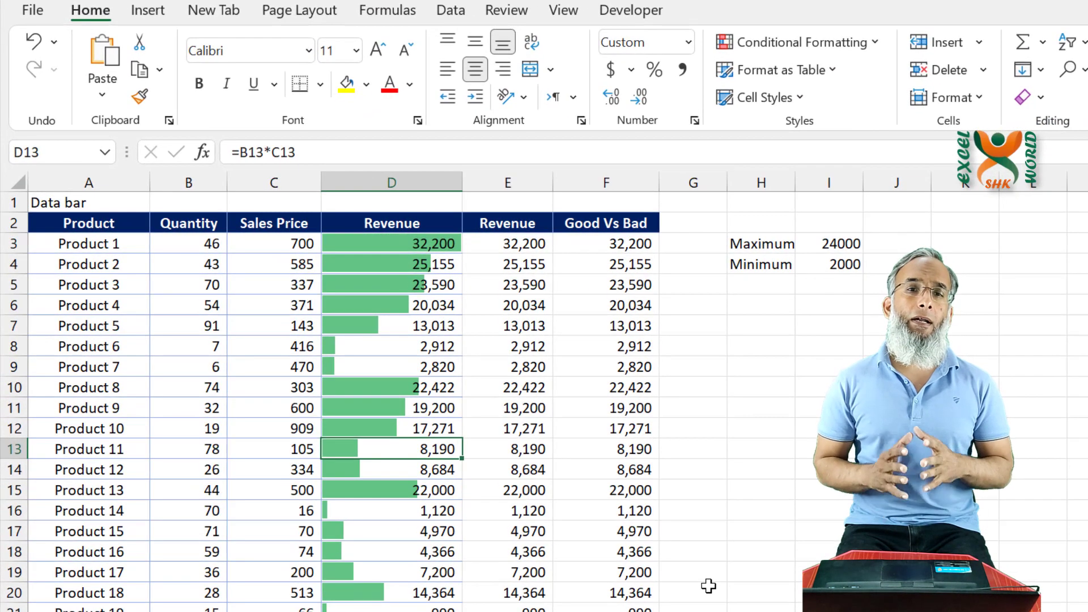
- Open the Data Bar conditional formatting rule on D3:D22 for editing
click(450, 246)
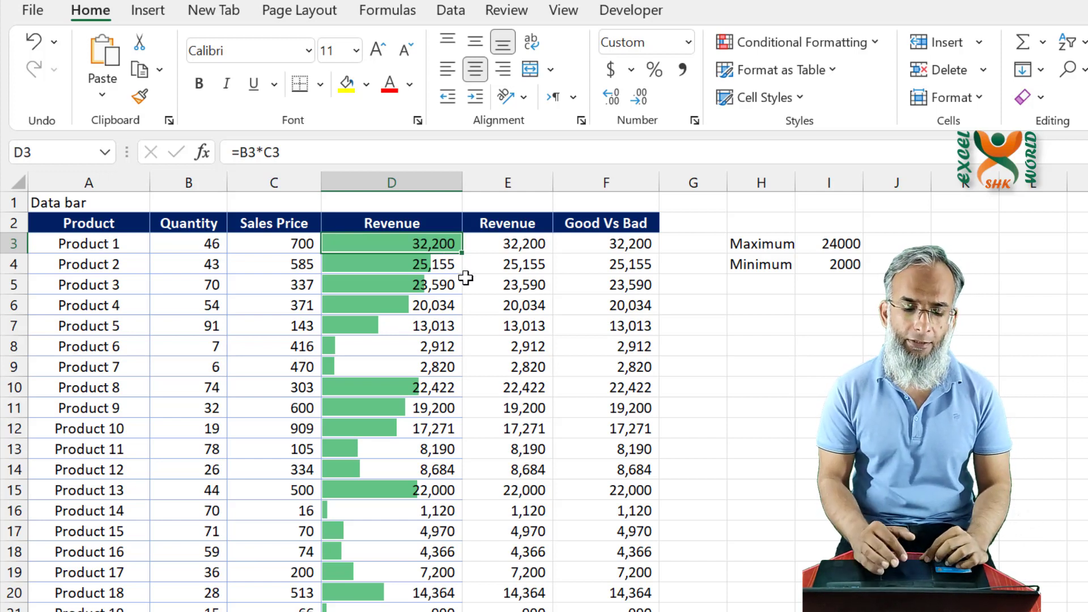
click(390, 267)
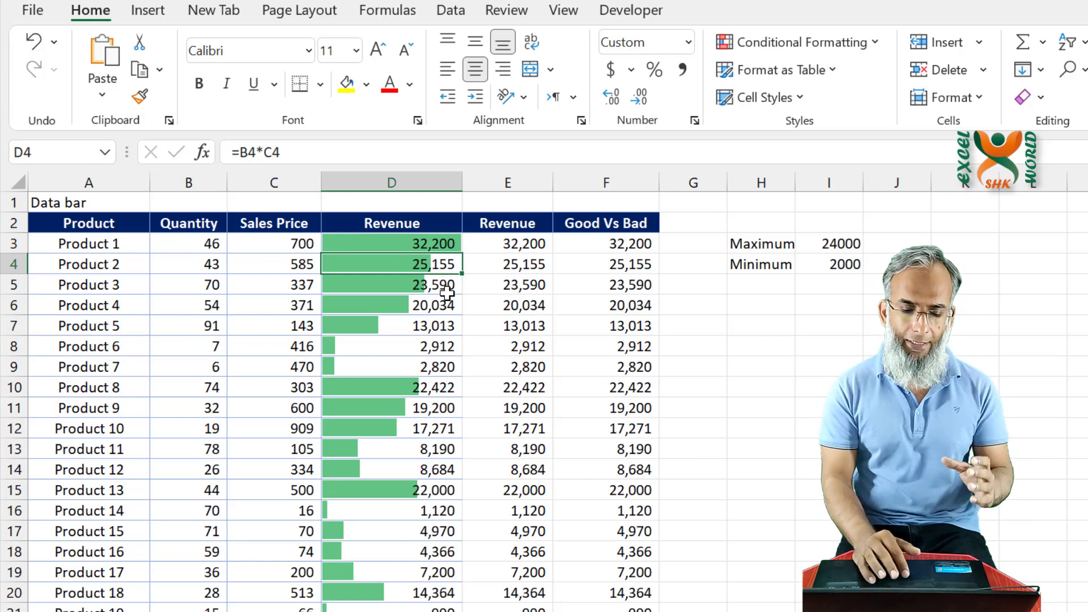
key(Up)
key(ctrl+shift+Down)
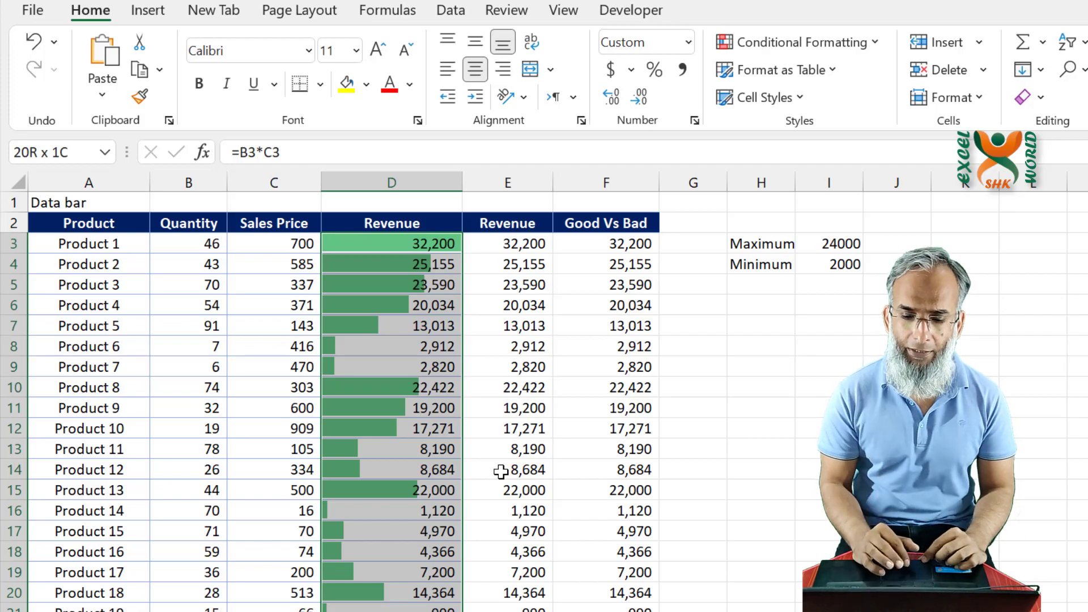
click(801, 49)
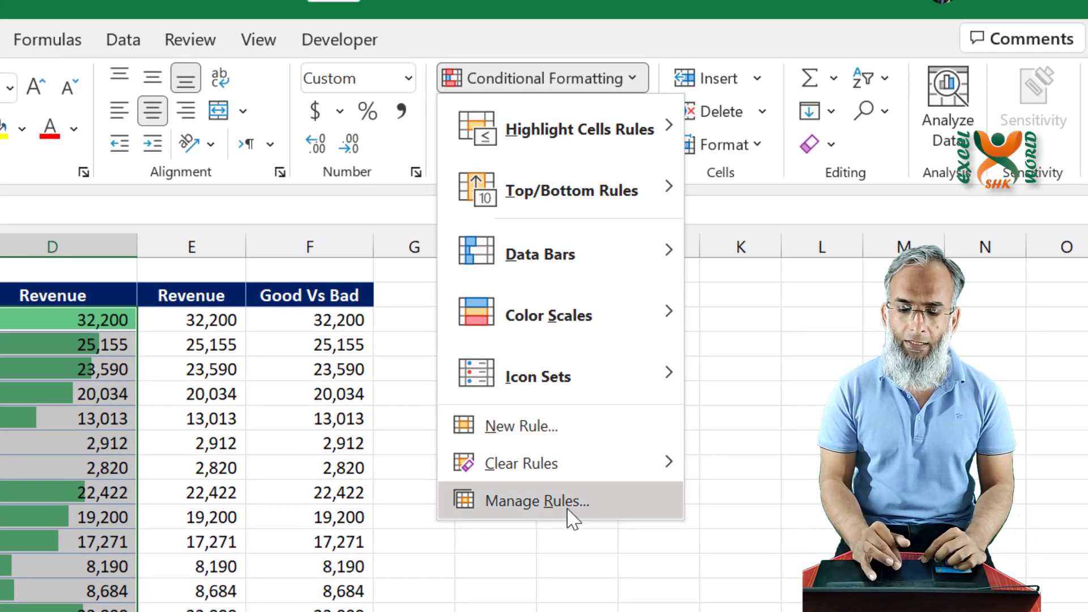
click(568, 509)
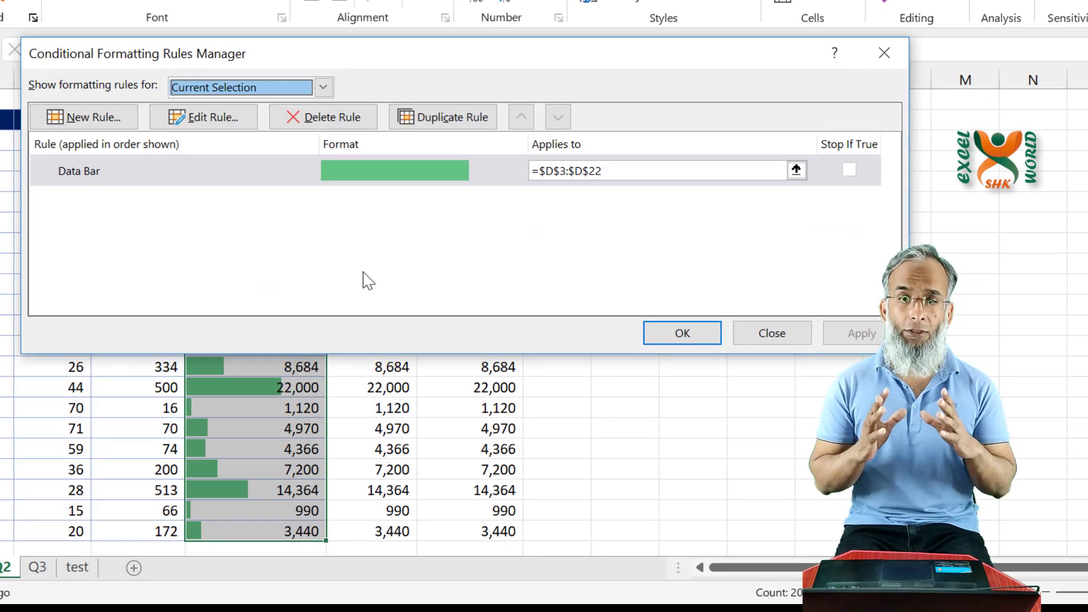
click(127, 173)
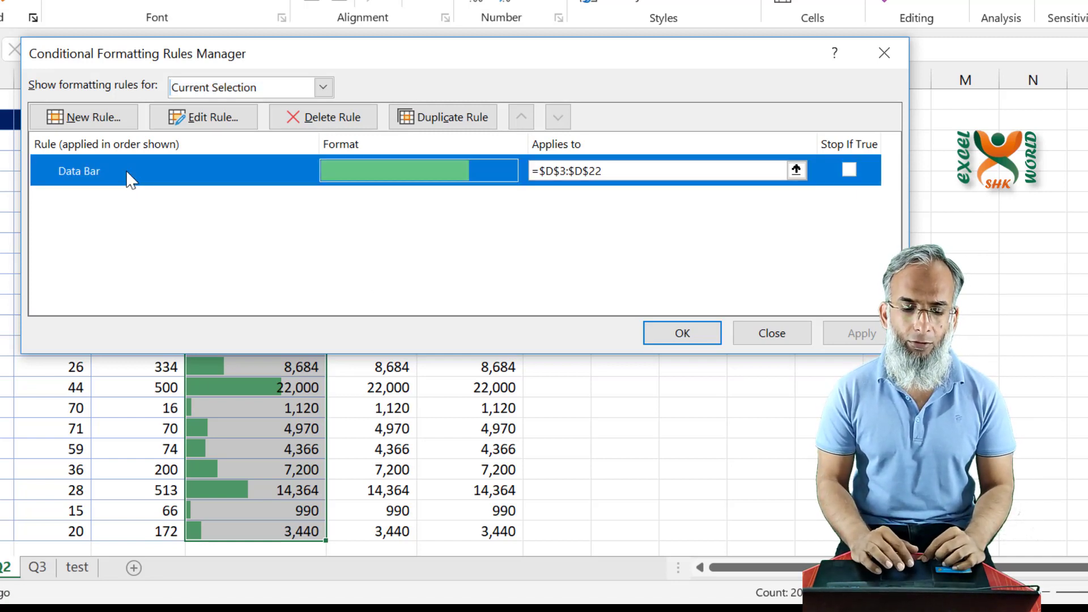
click(215, 120)
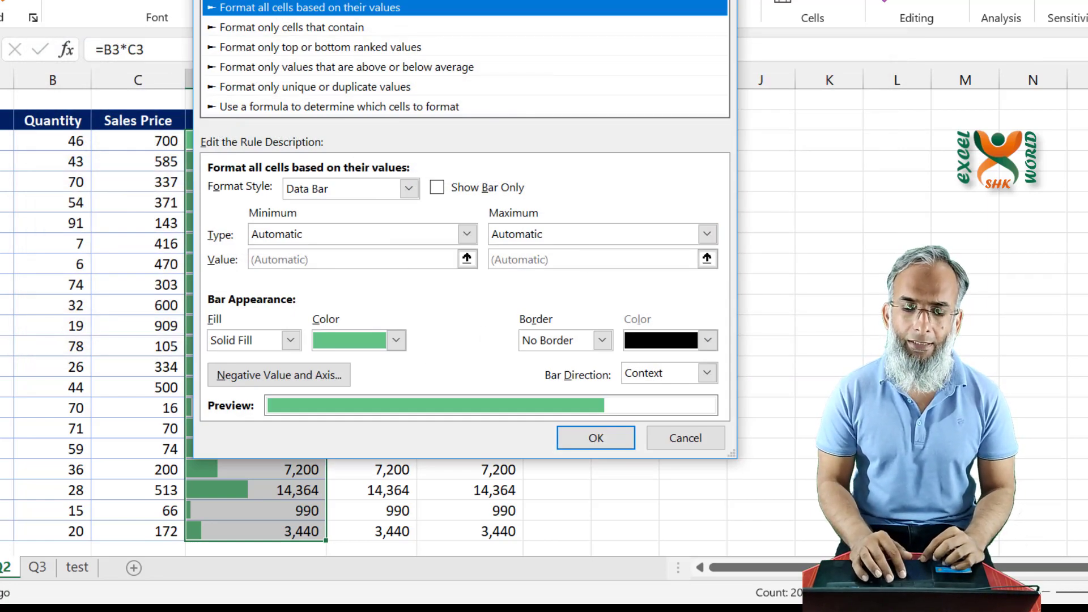
- Set the data bar's minimum and maximum types to Number, with a maximum value of 100000
drag(516, 0, 748, 0)
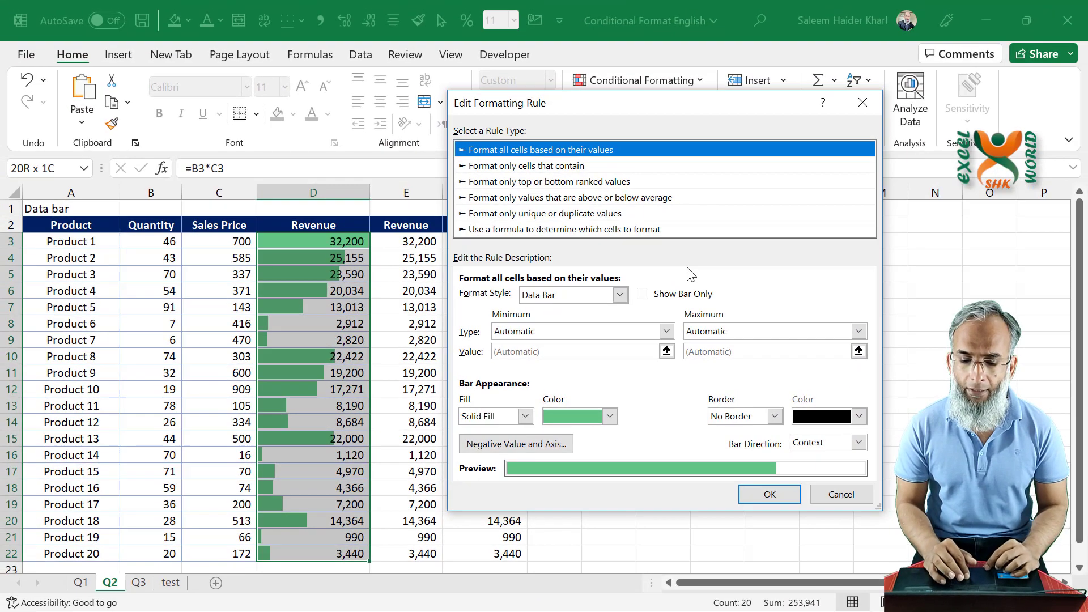
click(558, 334)
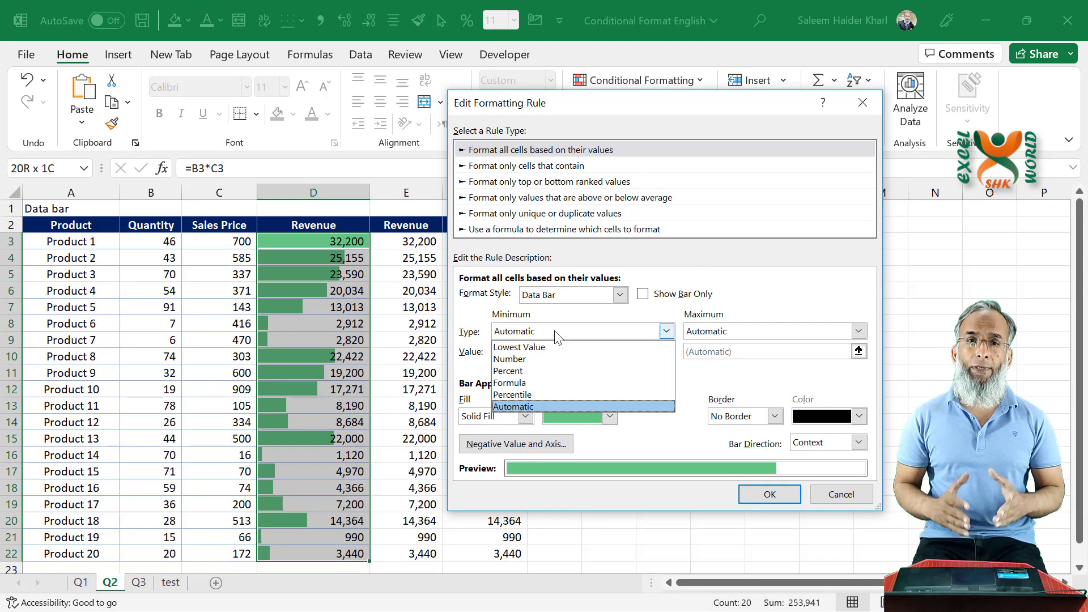
click(529, 365)
click(743, 333)
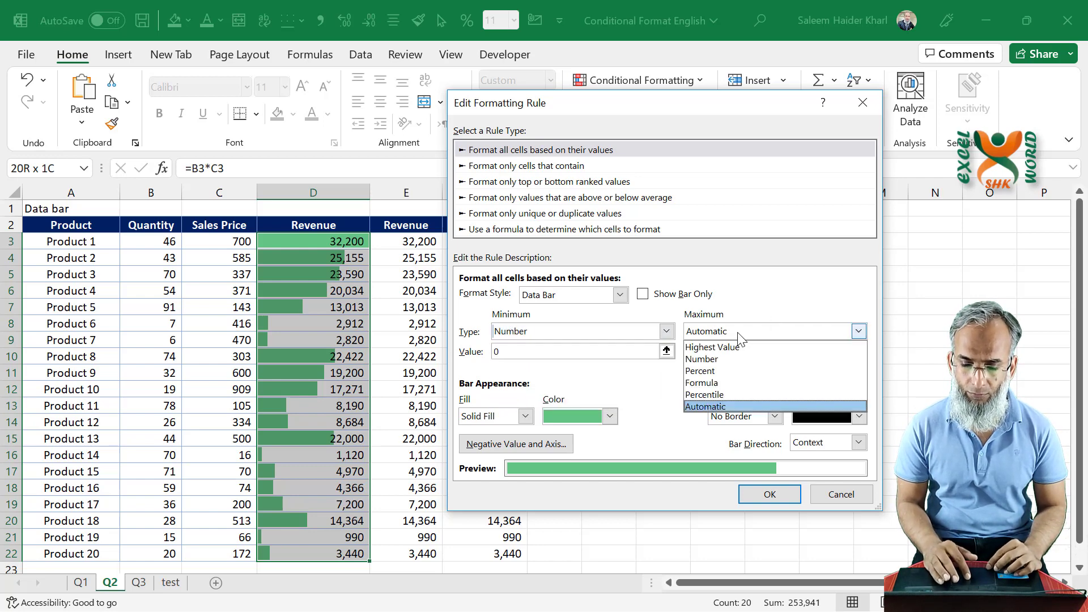
click(731, 370)
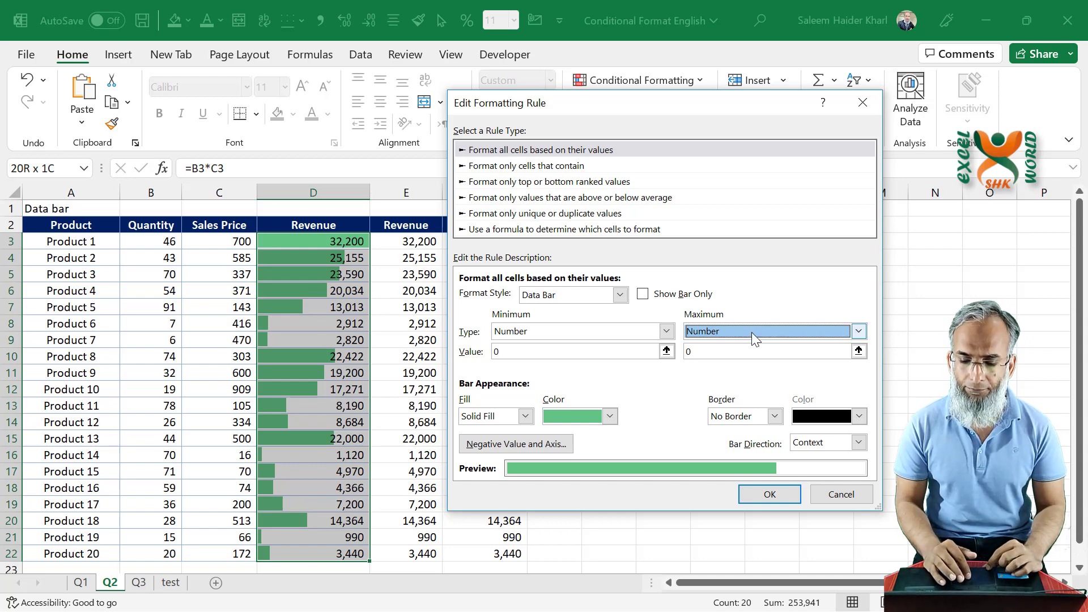
click(719, 352)
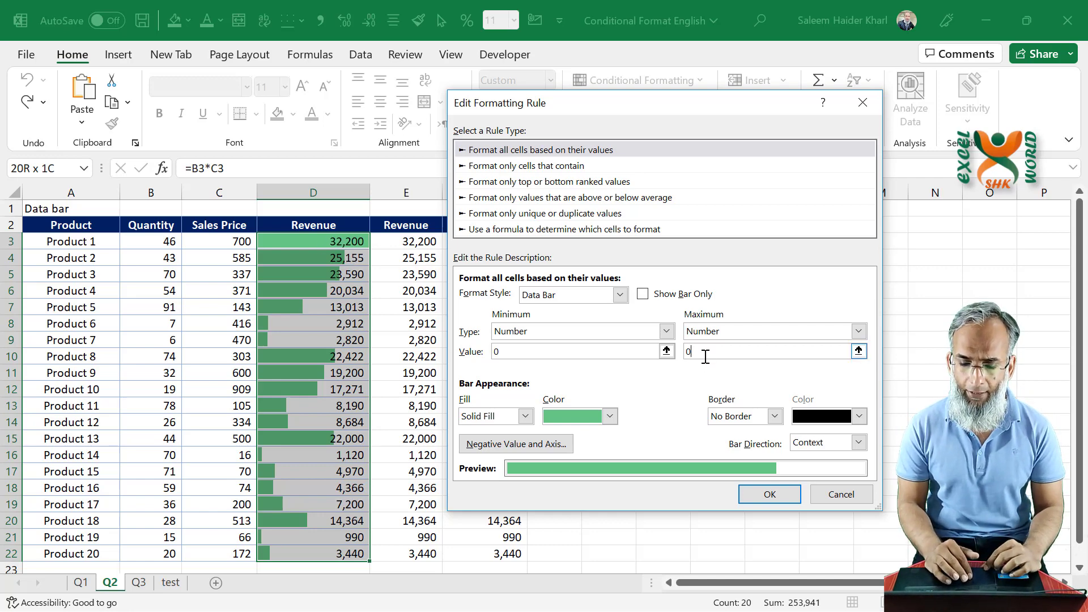
drag(705, 356, 672, 352)
text(10000)
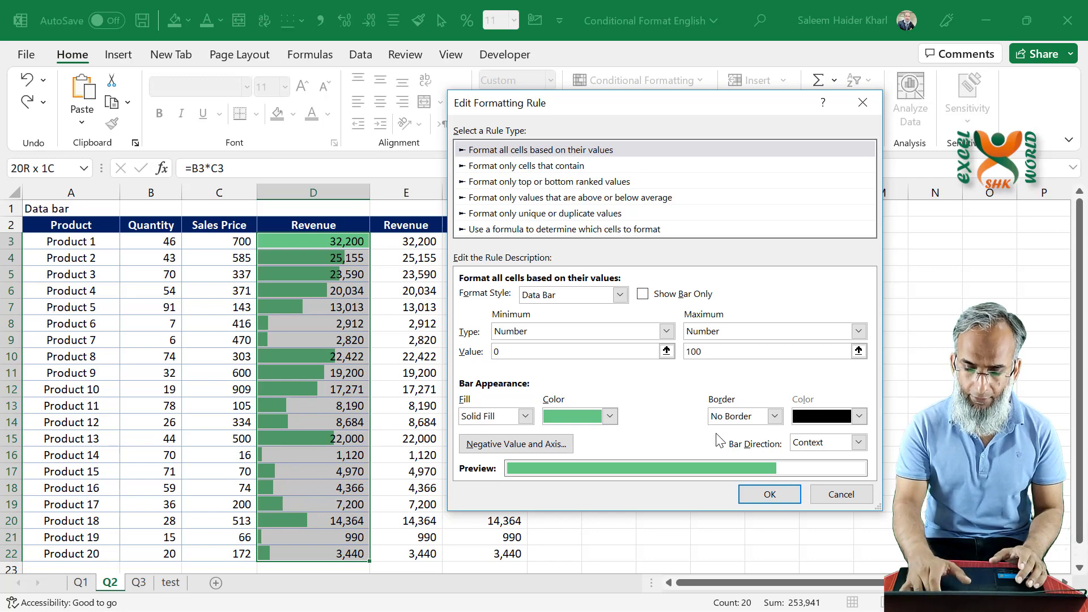
text(0)
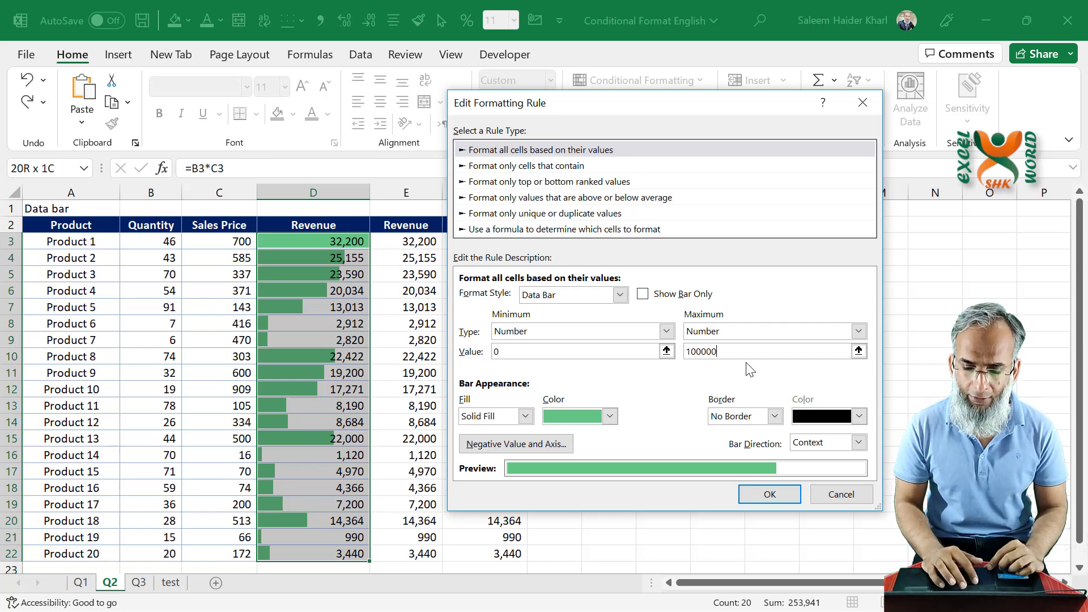
- Apply the edited data bar rule to the Revenue values in D3:D22
click(782, 499)
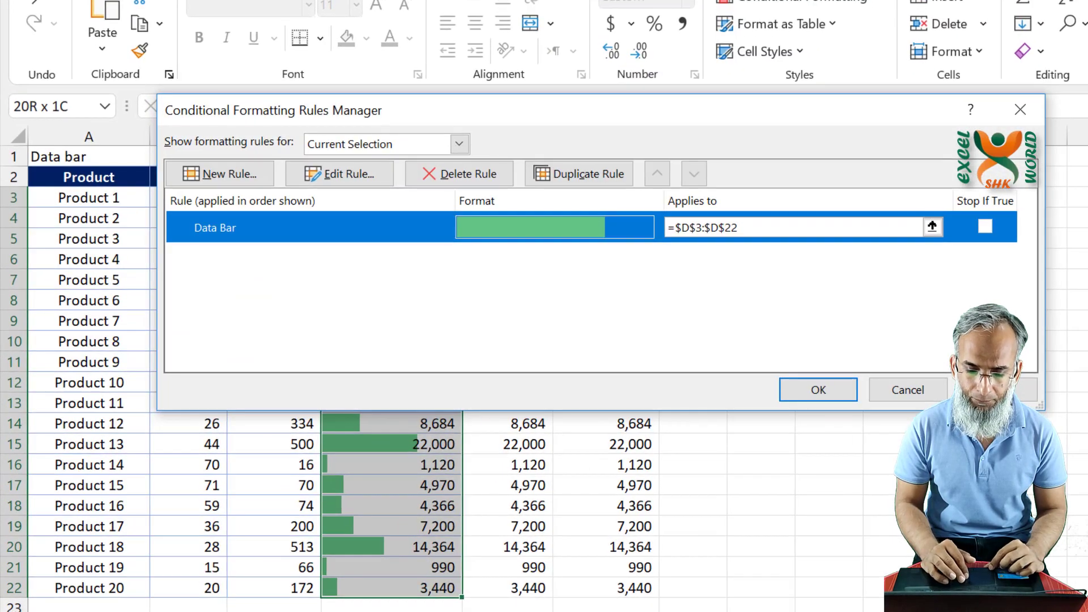
click(829, 393)
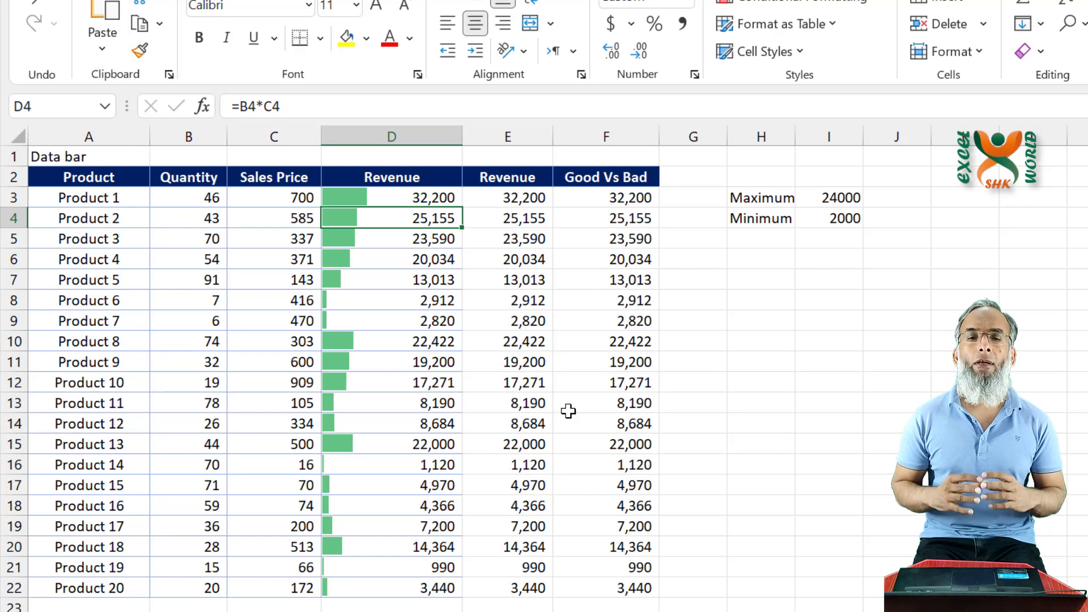
click(368, 197)
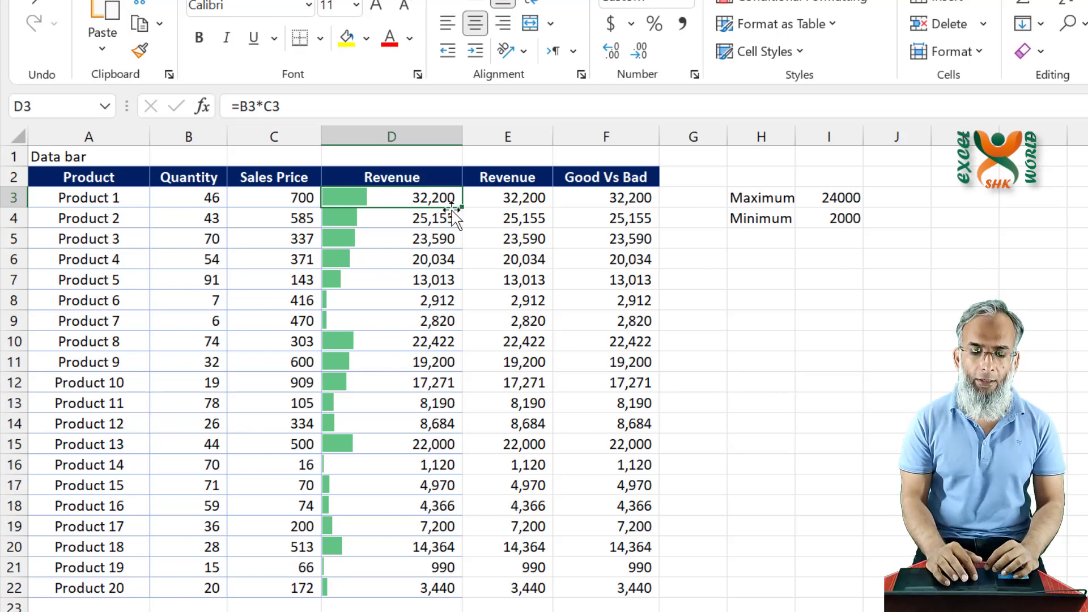
- Add solid-fill light blue data bars to the second Revenue column, E3:E22
key(Right)
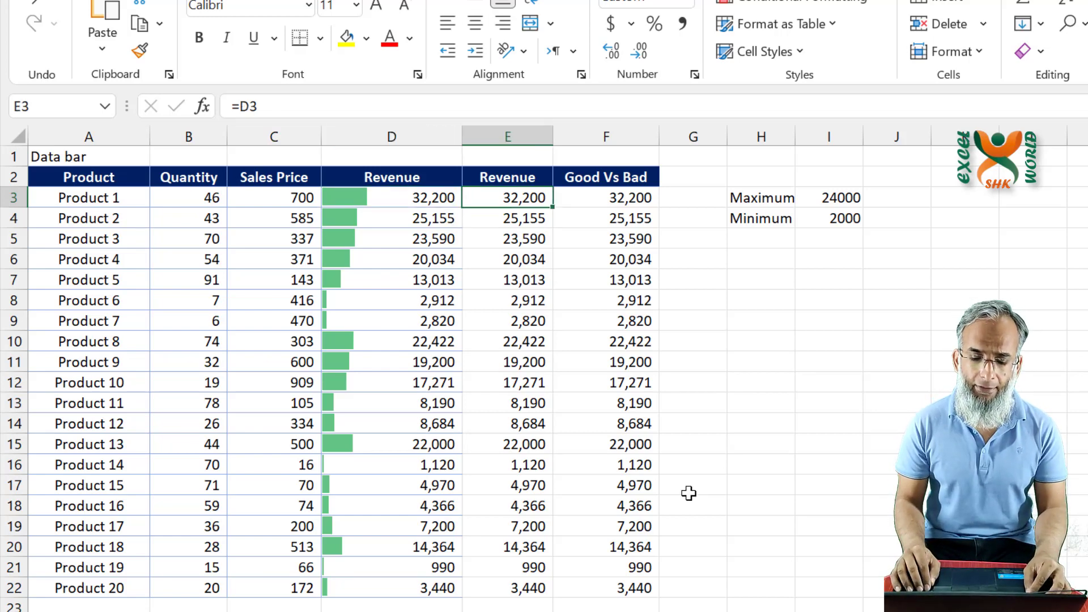
key(ctrl+shift+Down)
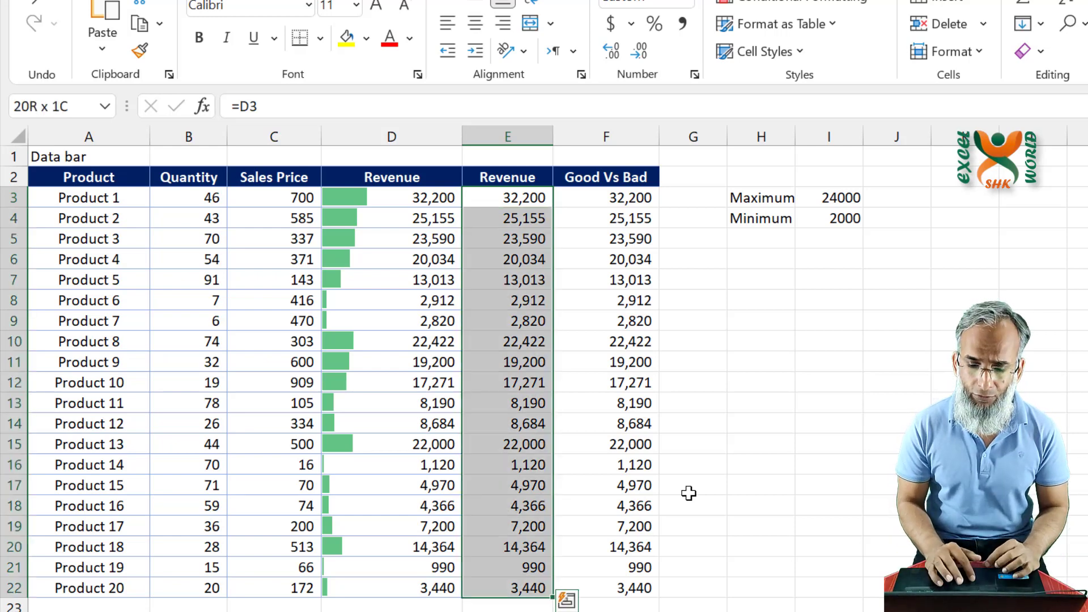
click(794, 4)
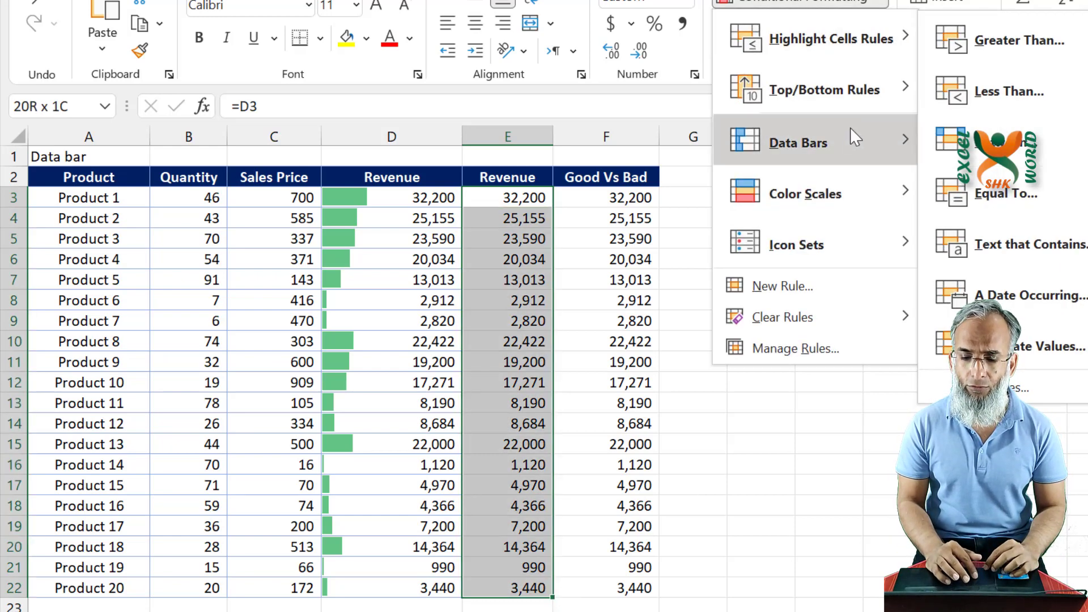
mouse_move(856, 138)
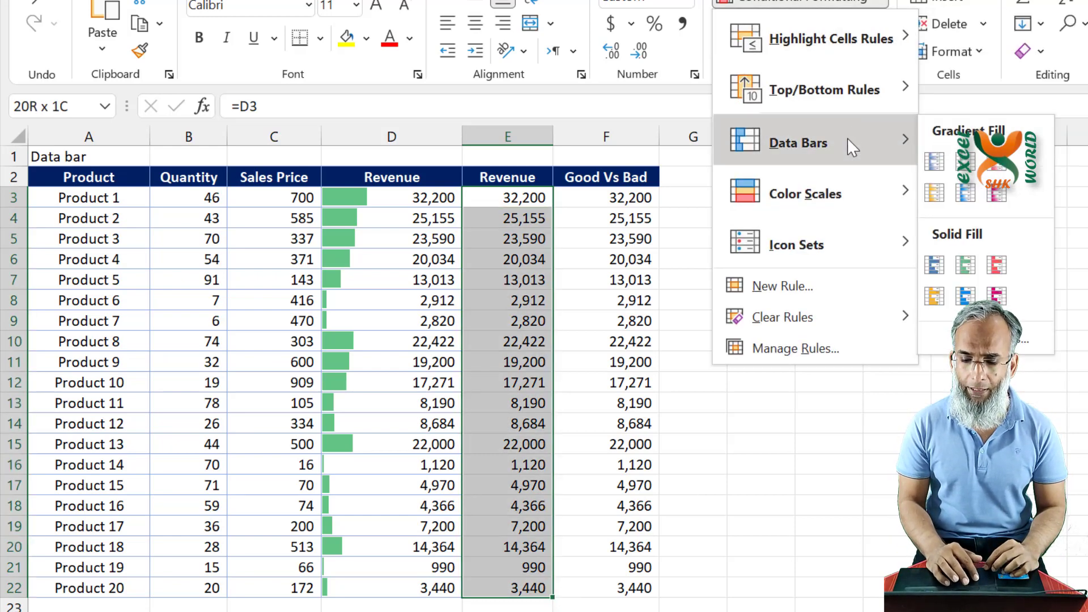
click(966, 297)
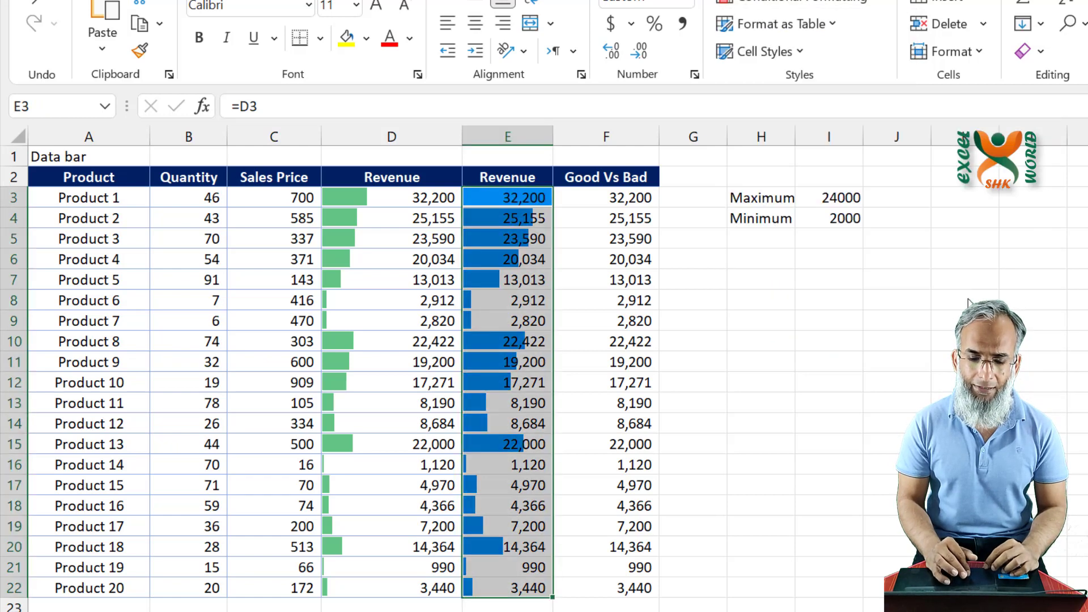
- Edit the data bar rule on E3:E22 to show the bars only, without the numbers, and apply it
click(770, 4)
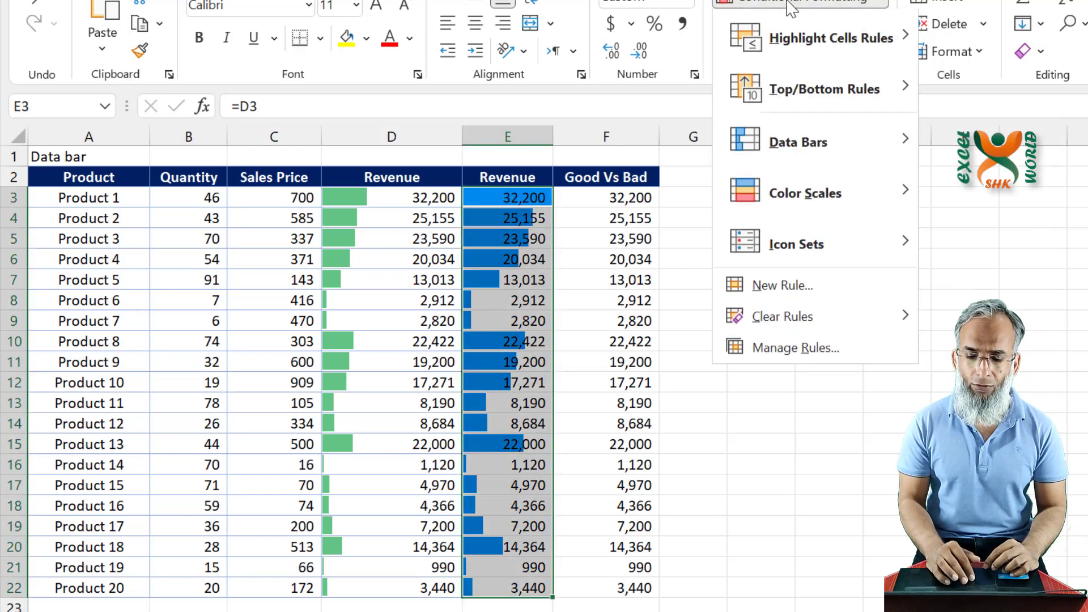
click(808, 350)
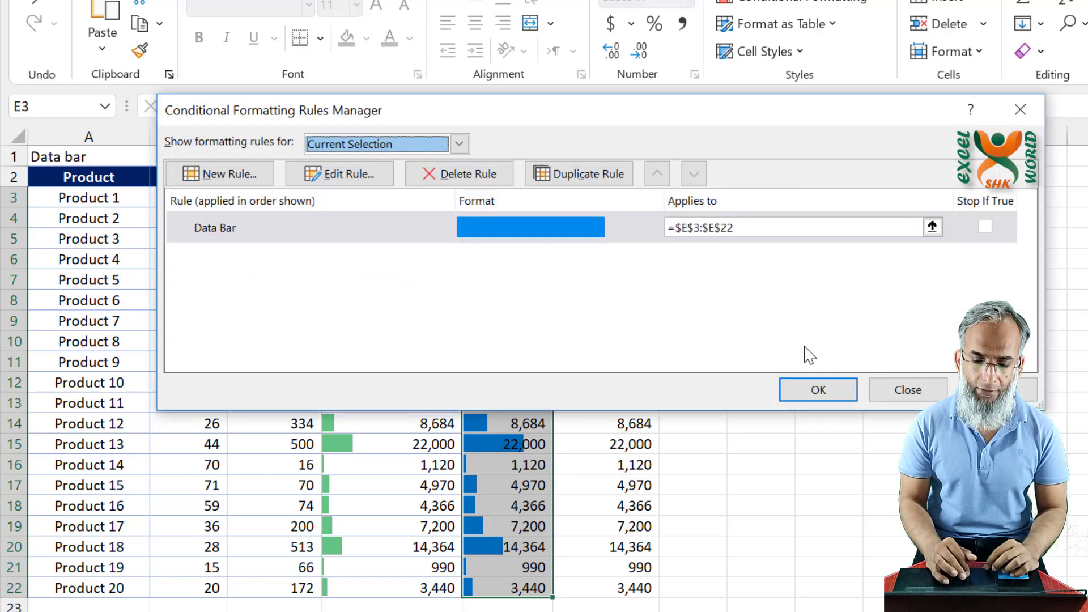
double_click(248, 240)
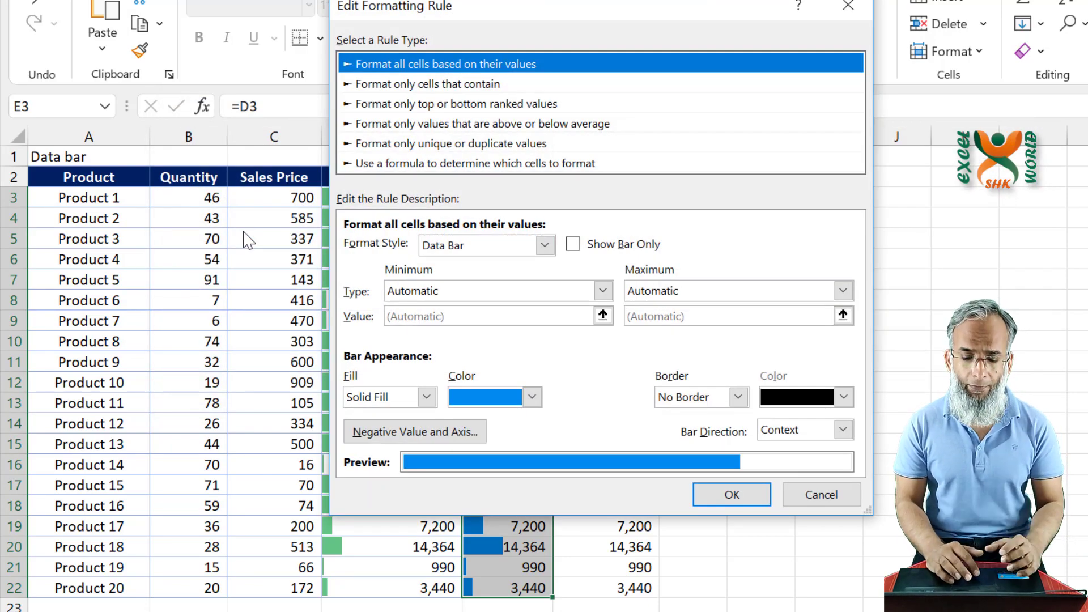
click(573, 245)
click(741, 501)
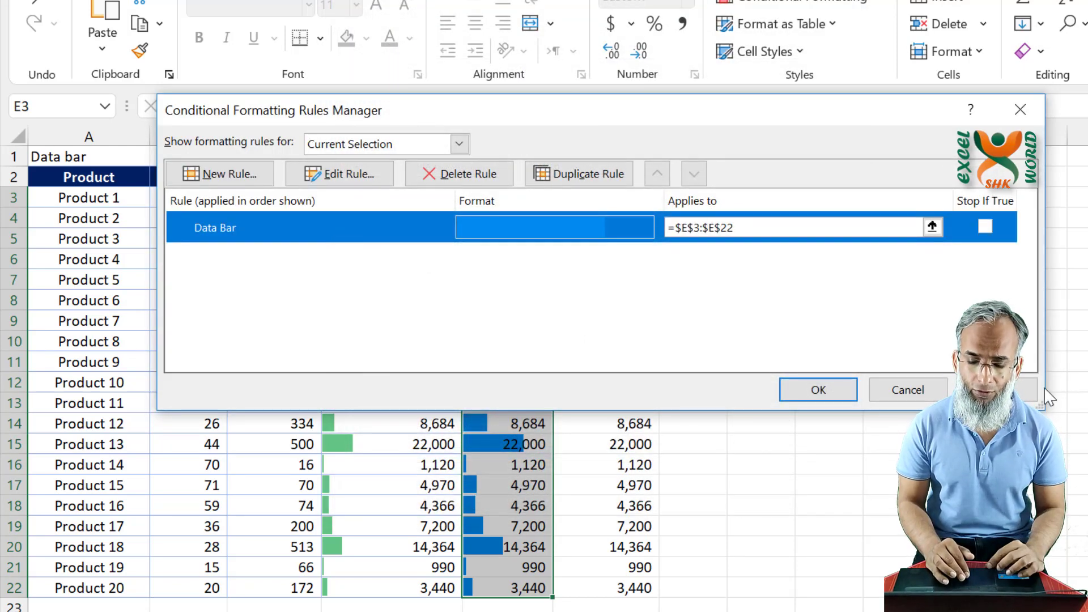
click(848, 399)
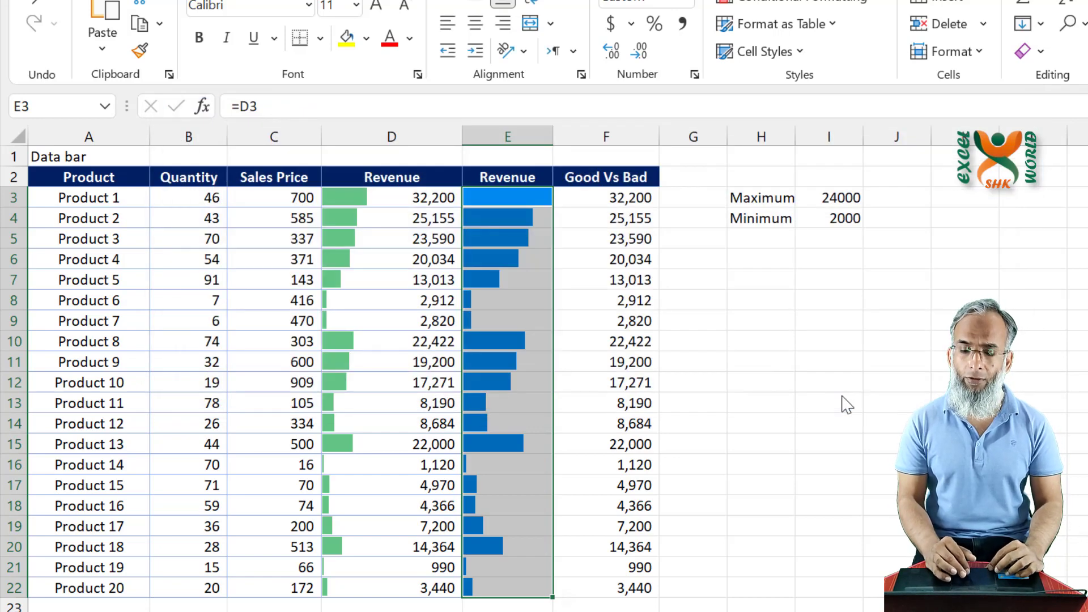
click(491, 220)
click(407, 196)
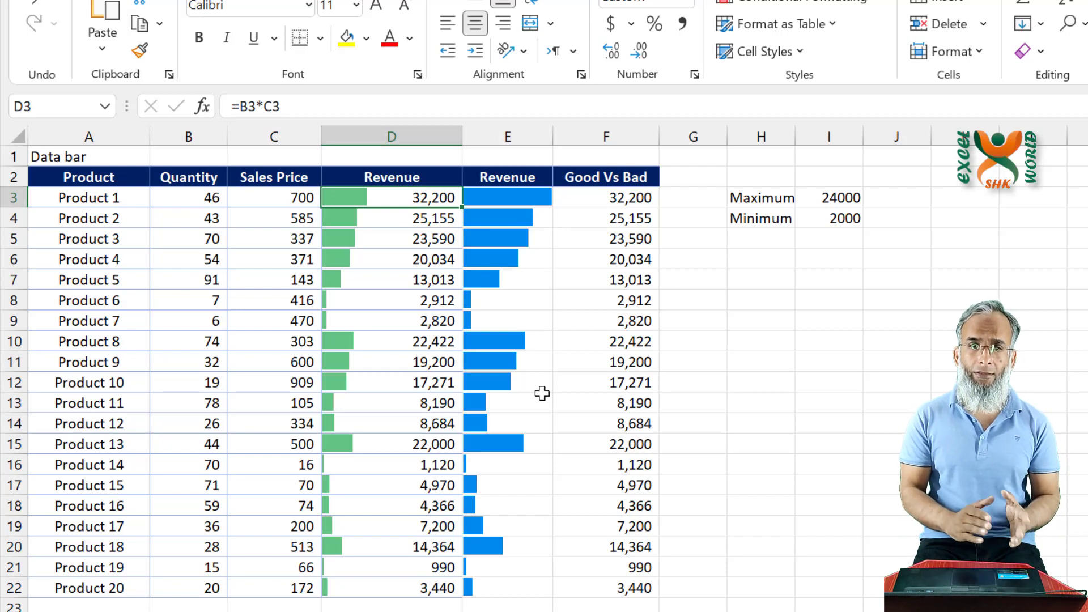
key(Right)
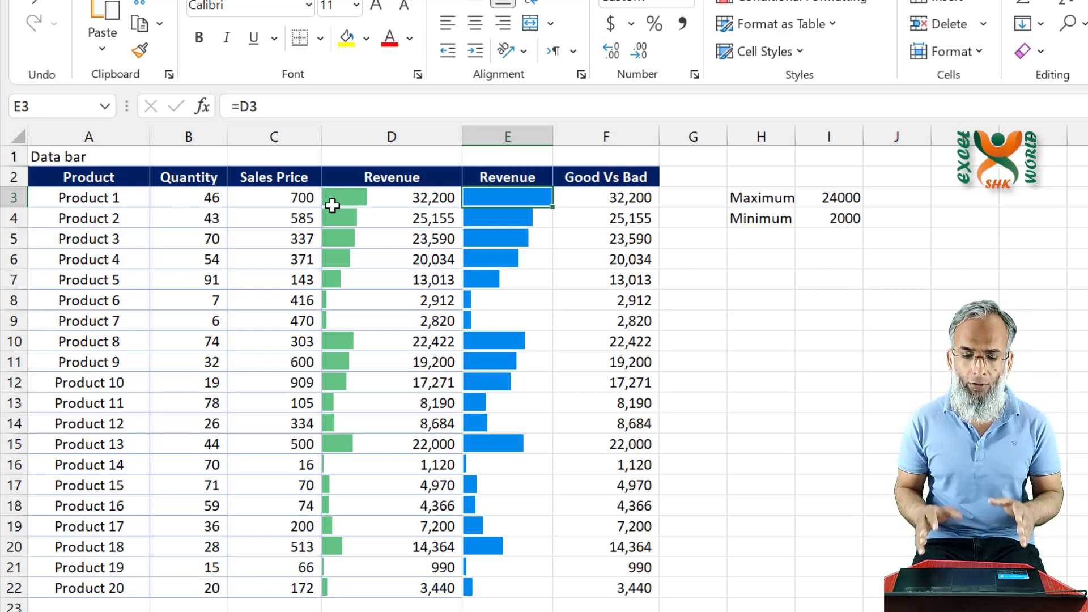
key(Right)
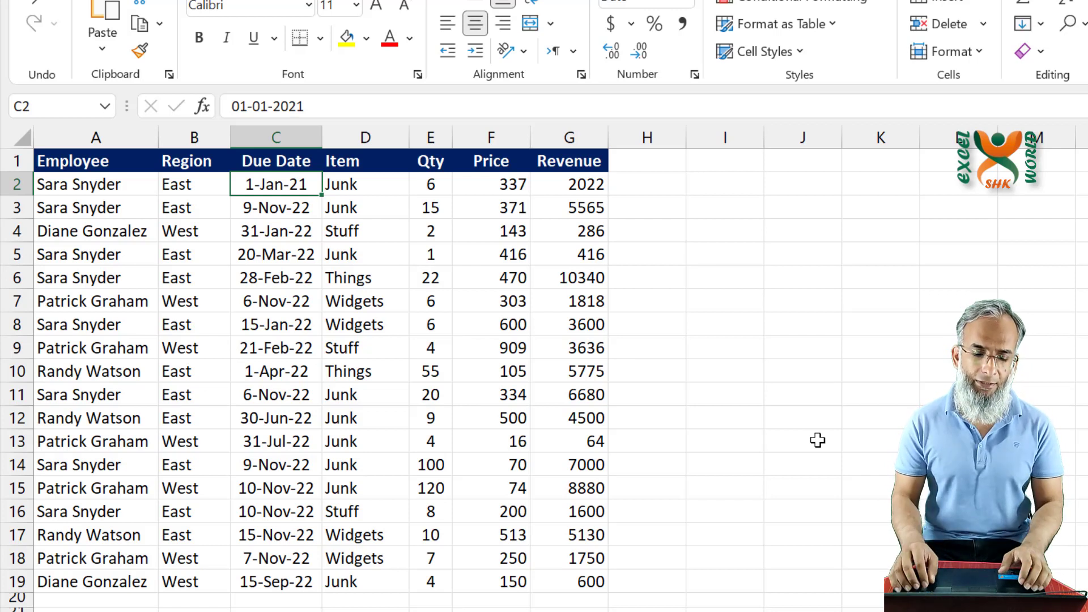
- Examine the dates in the Due Date column of the employee table to see which fall due today
key(Up)
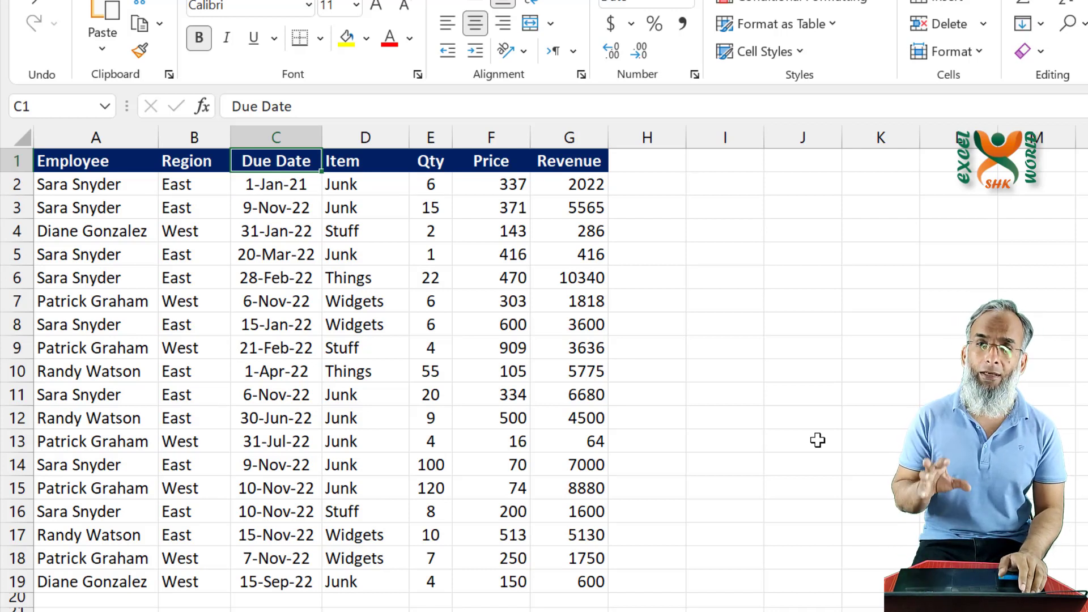
key(Down)
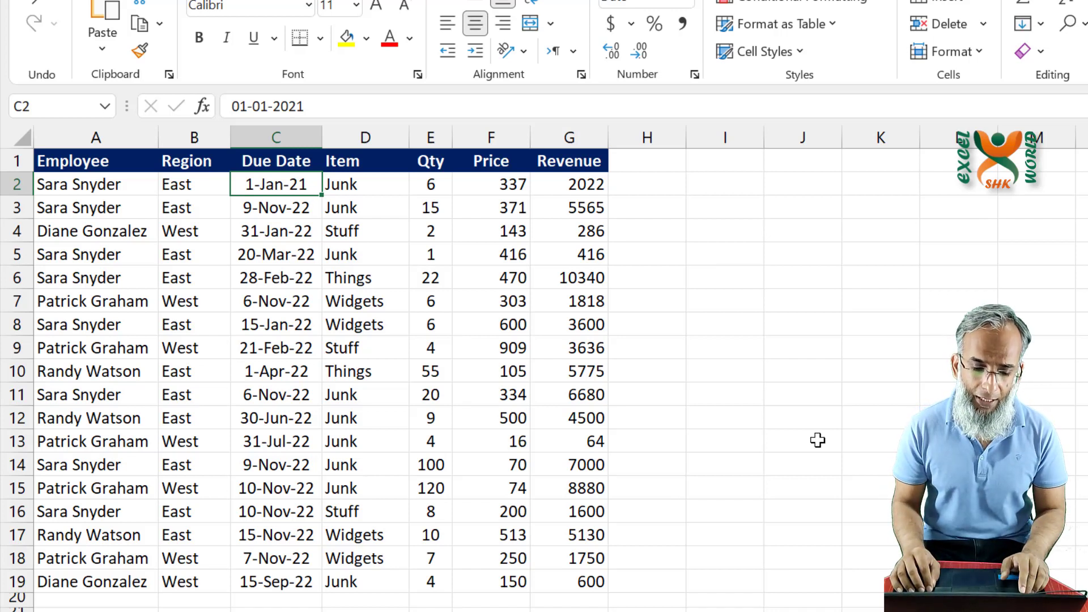
key(Left)
key(Left)
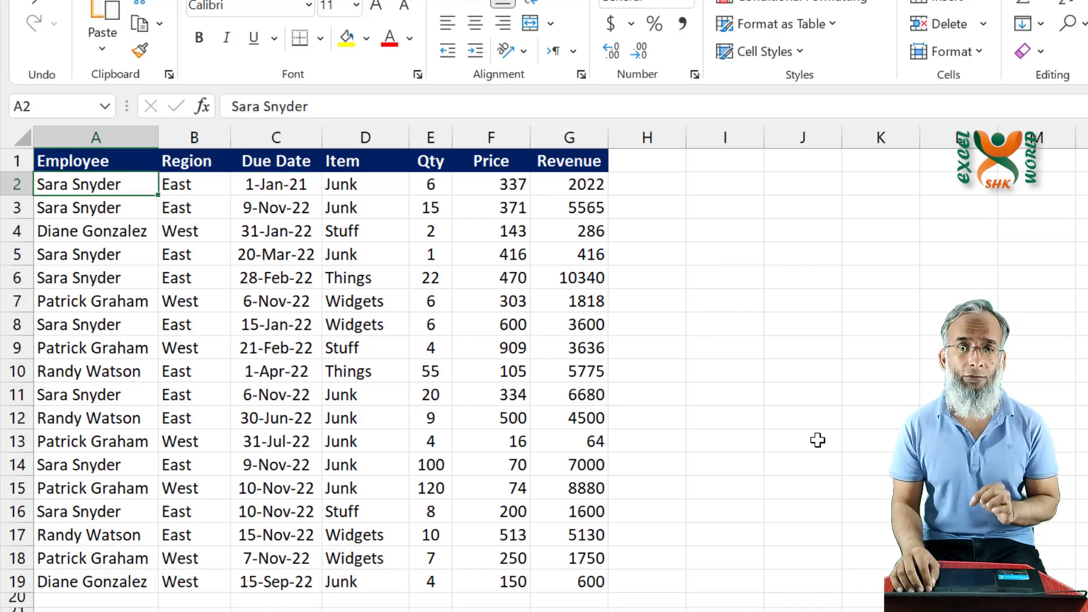
key(Right)
key(Right)
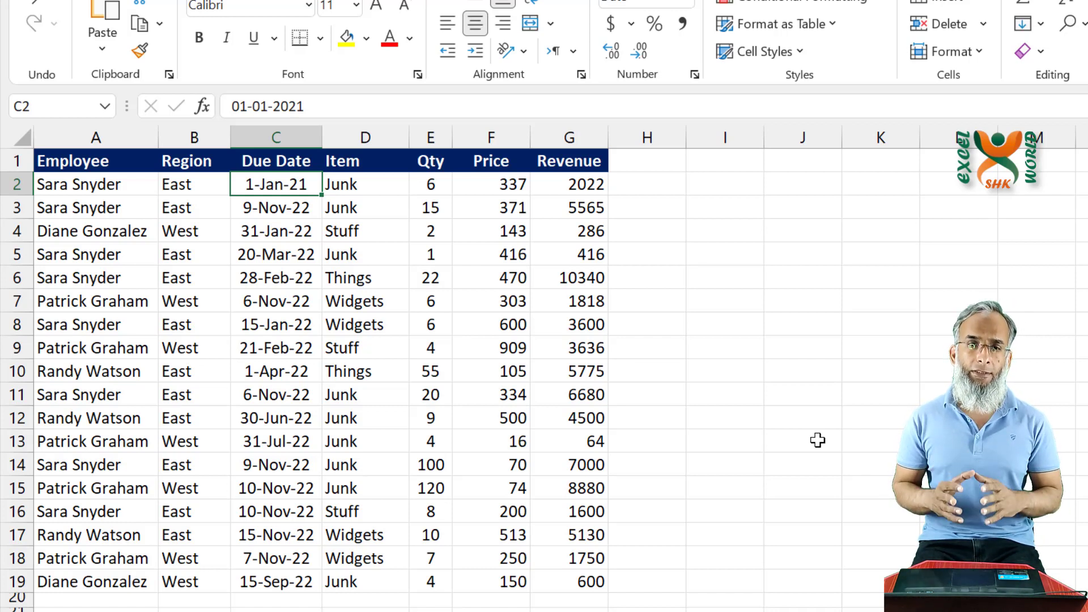
key(Down)
key(Down)
key(Down)
key(Down)
key(Down)
key(Down)
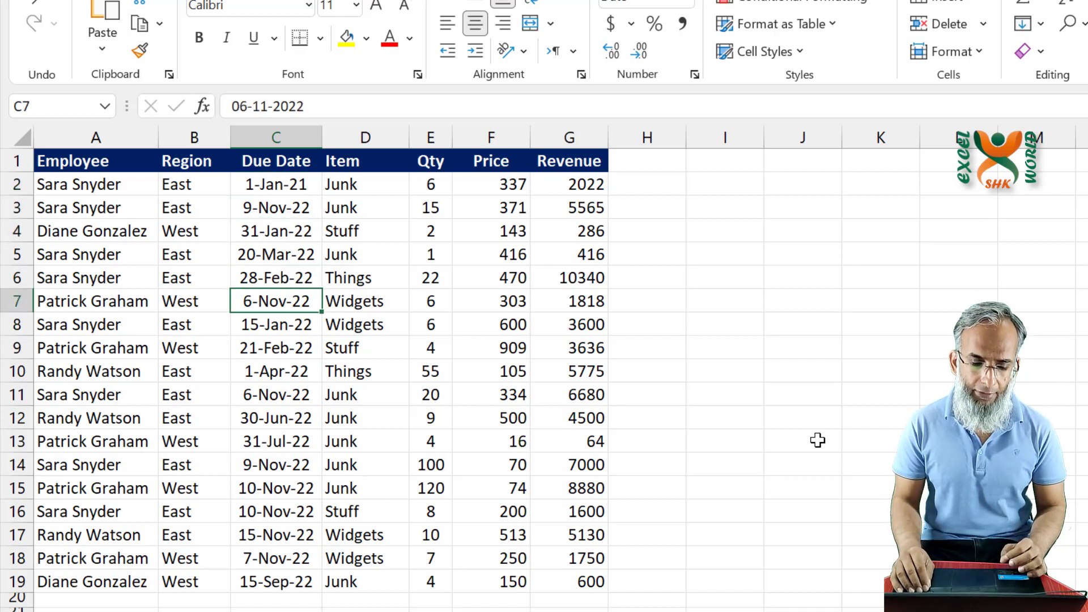
key(Down)
key(Down)
key(Down)
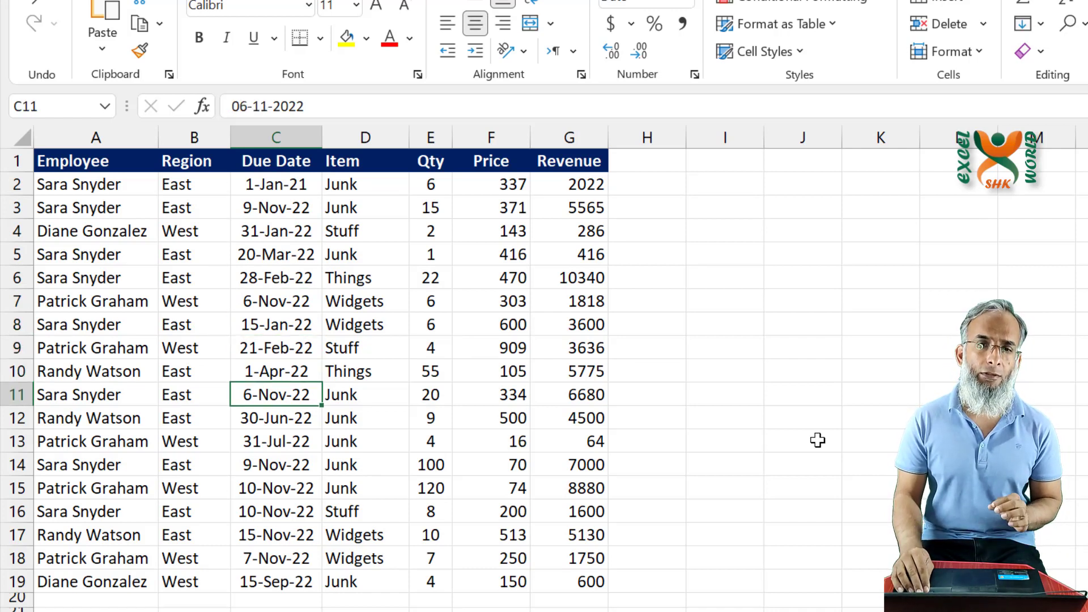
key(Up)
key(Up)
key(Up)
key(Up)
key(Up)
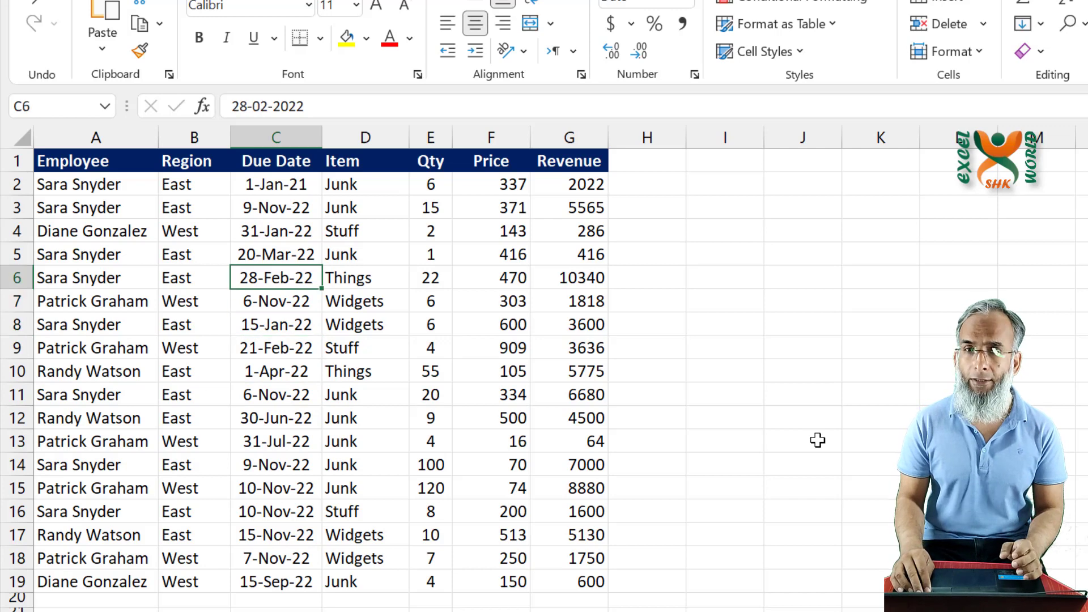
key(Up)
key(Up)
key(Up)
key(Up)
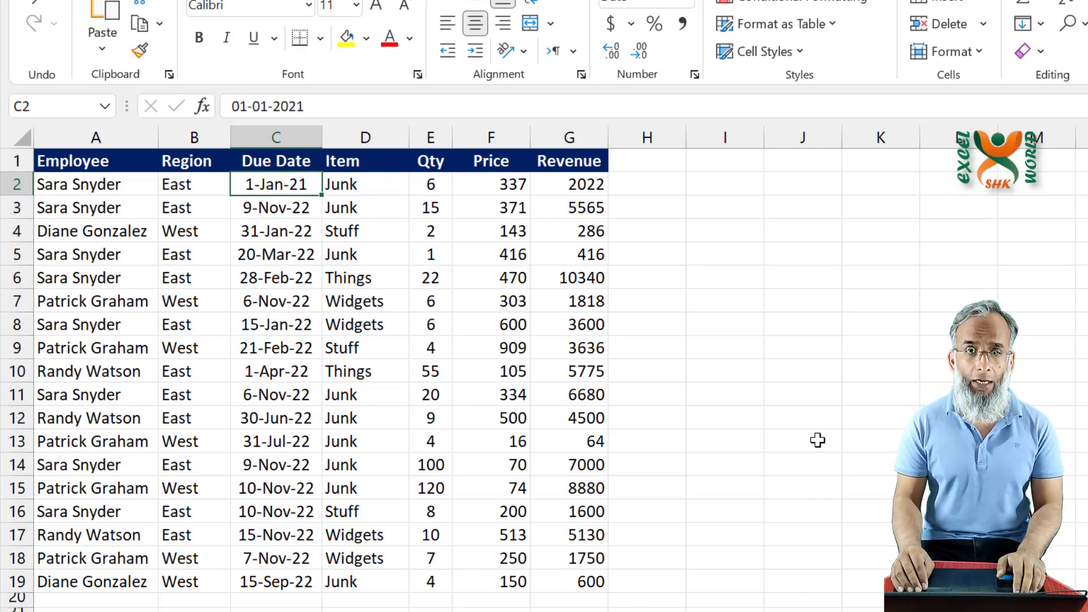
- Highlight the due dates in C2:C19 that occur Today with Light Red Fill with Dark Red Text
key(ctrl+shift+Down)
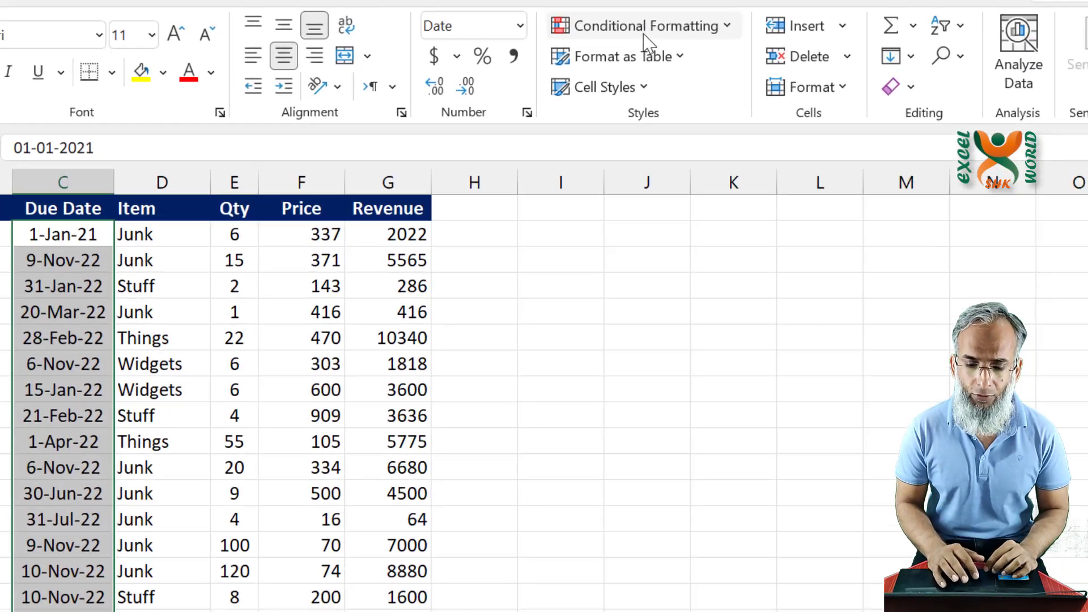
click(800, 2)
mouse_move(478, 120)
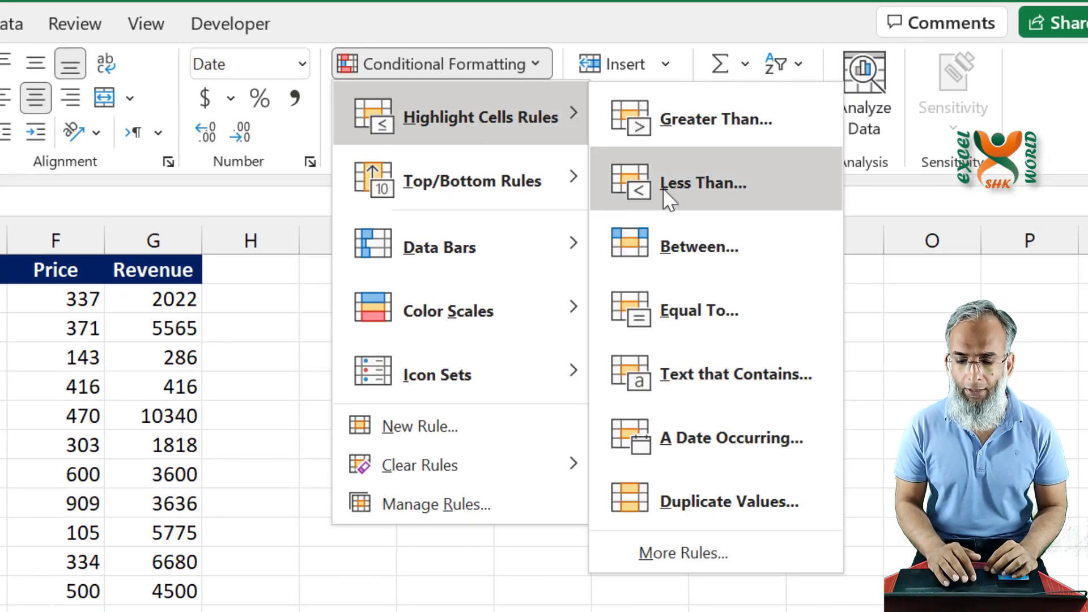
click(777, 448)
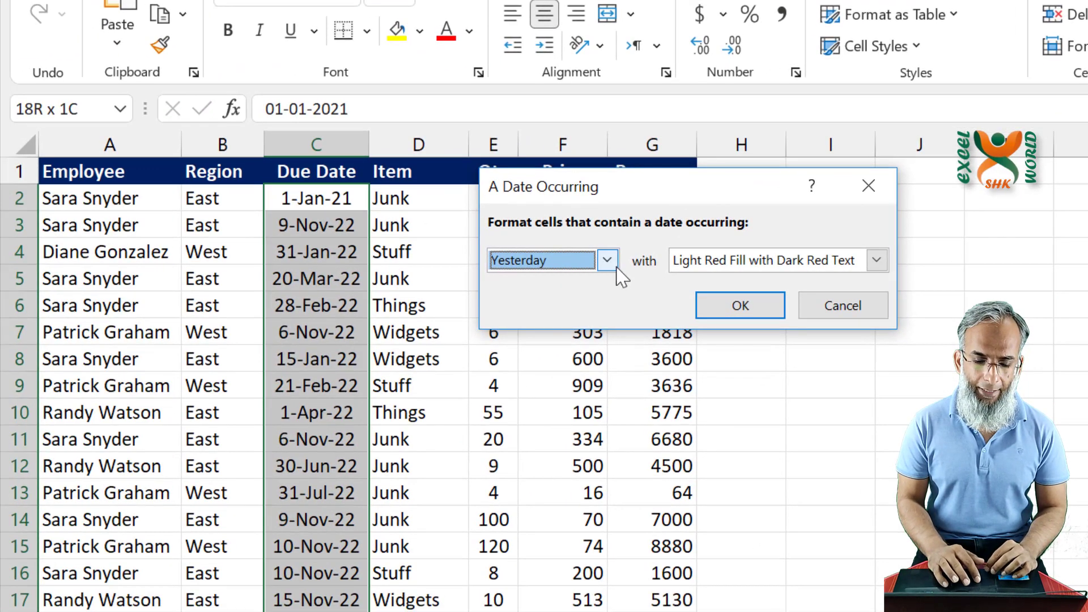
click(614, 265)
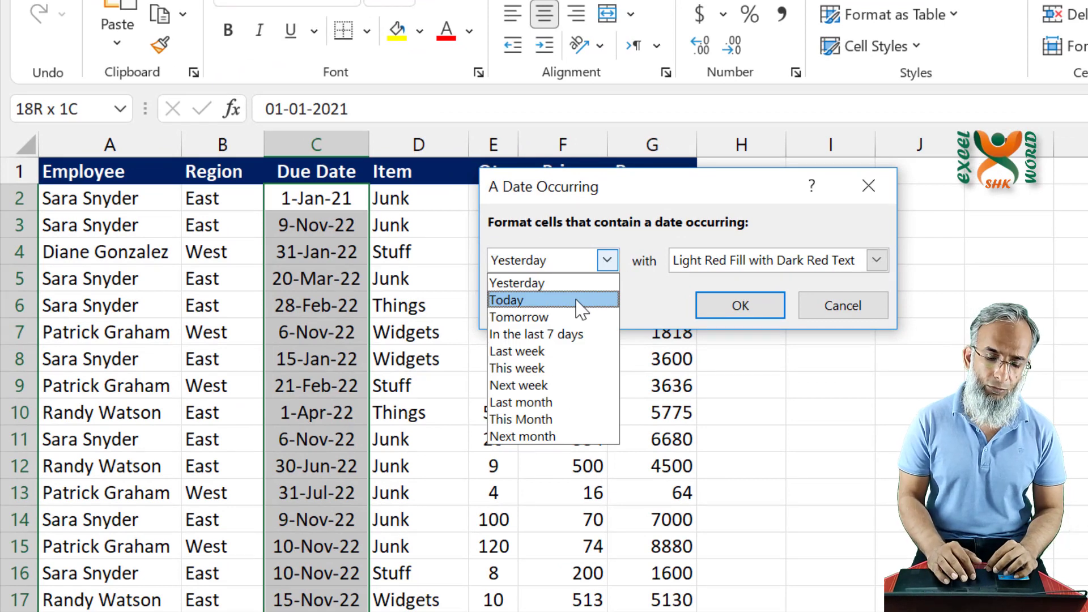
click(540, 301)
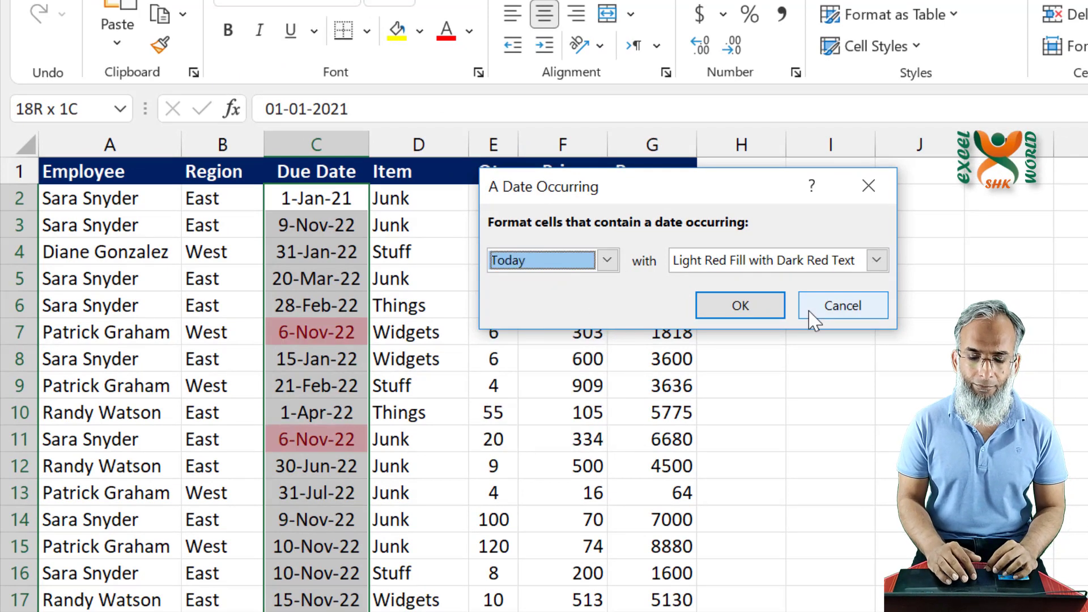
click(740, 307)
click(441, 412)
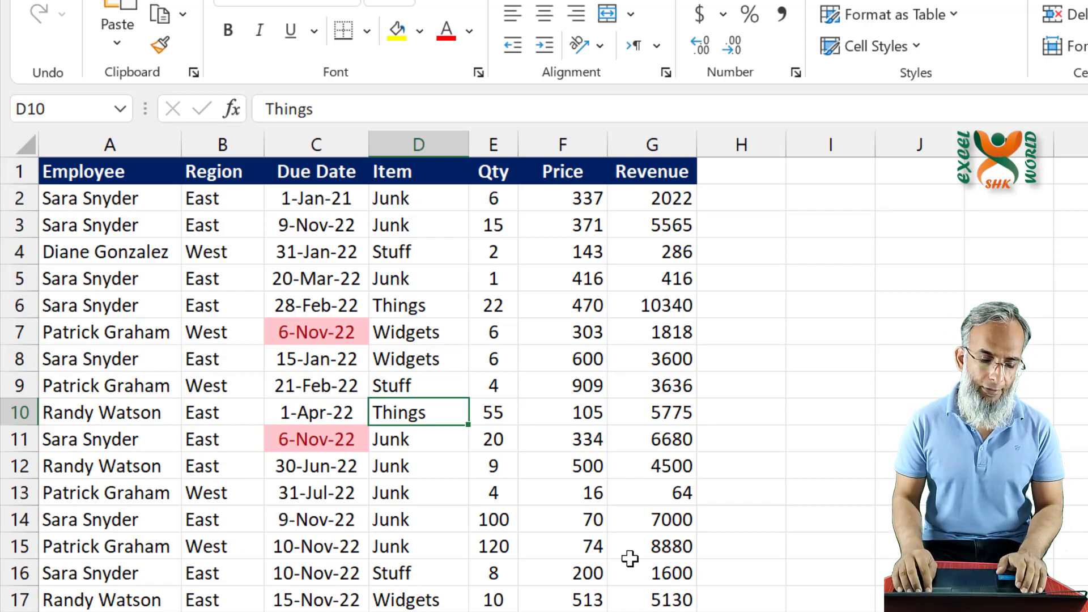
- On the Q2 sheet, start a Top 10 Items conditional formatting rule for the Quantity values in B3:B22
key(ctrl+Page_Down)
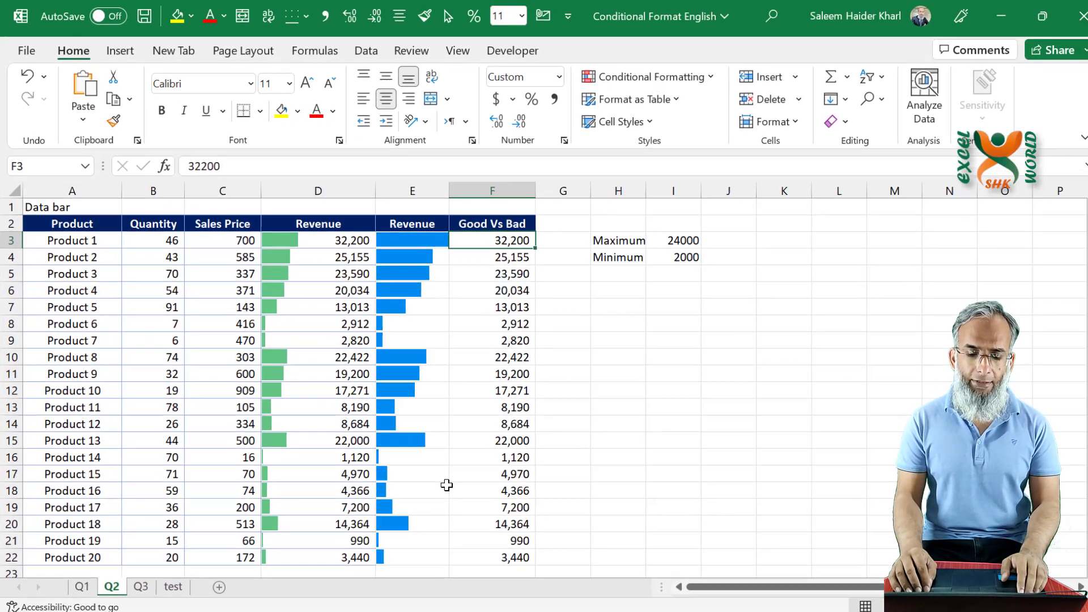
key(Left)
key(Left)
key(Left)
key(Left)
key(Left)
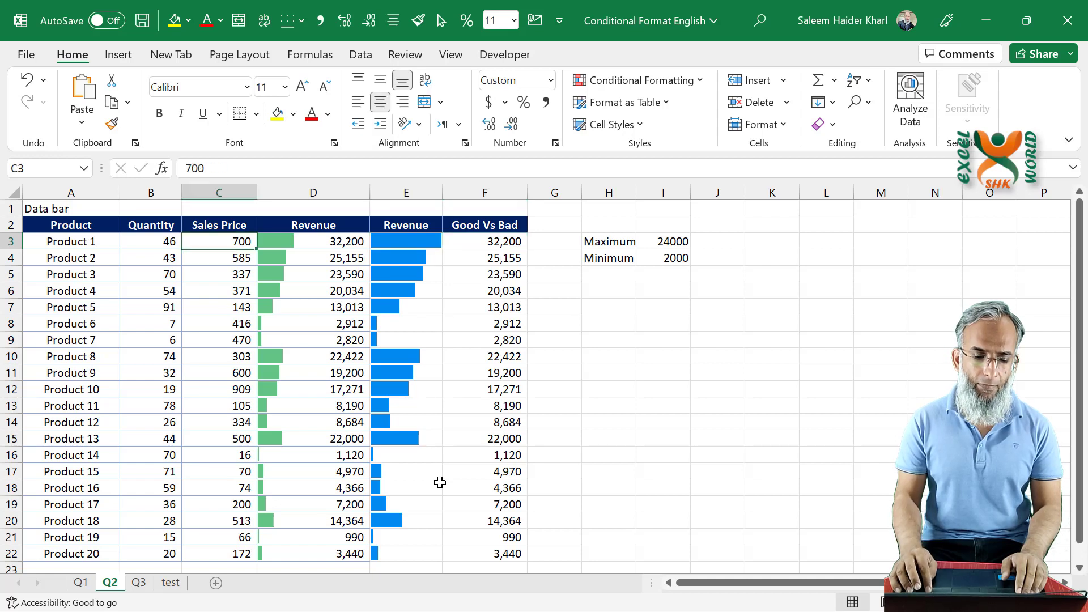
key(Right)
key(ctrl+shift+Down)
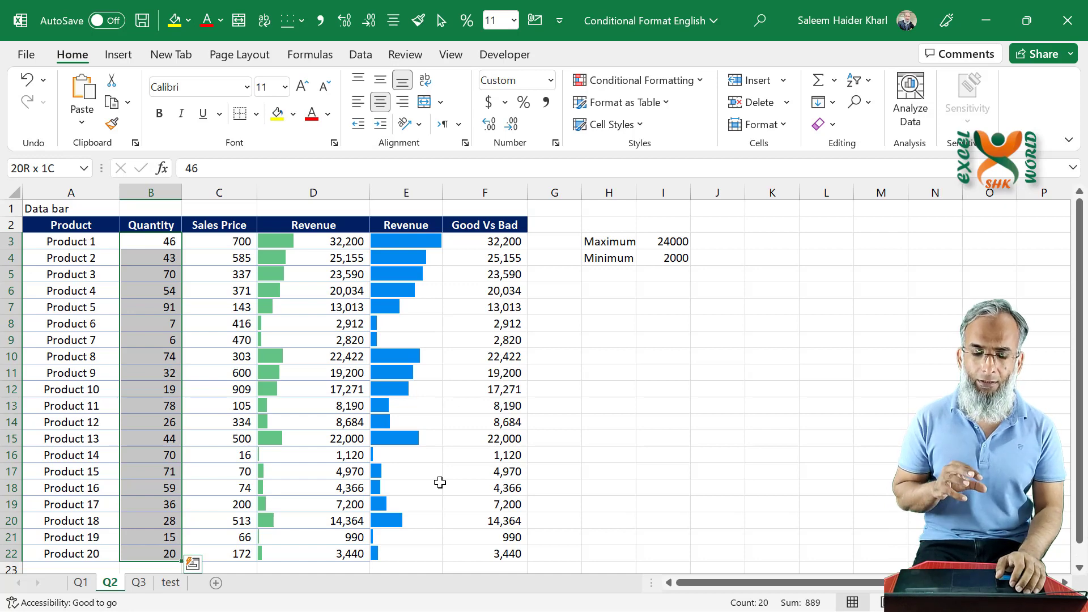
click(662, 86)
mouse_move(651, 157)
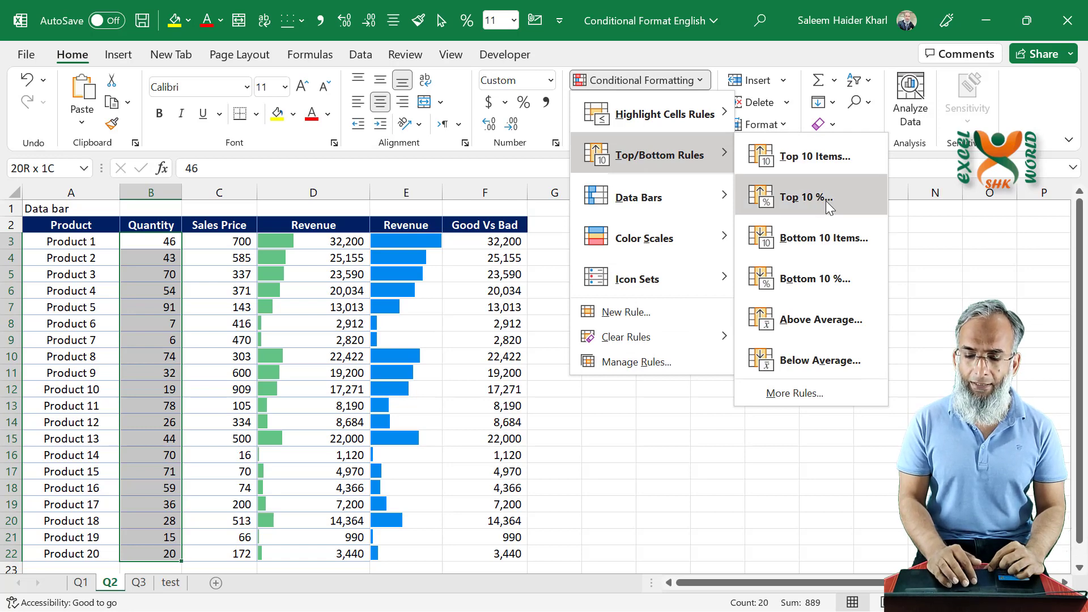
click(827, 167)
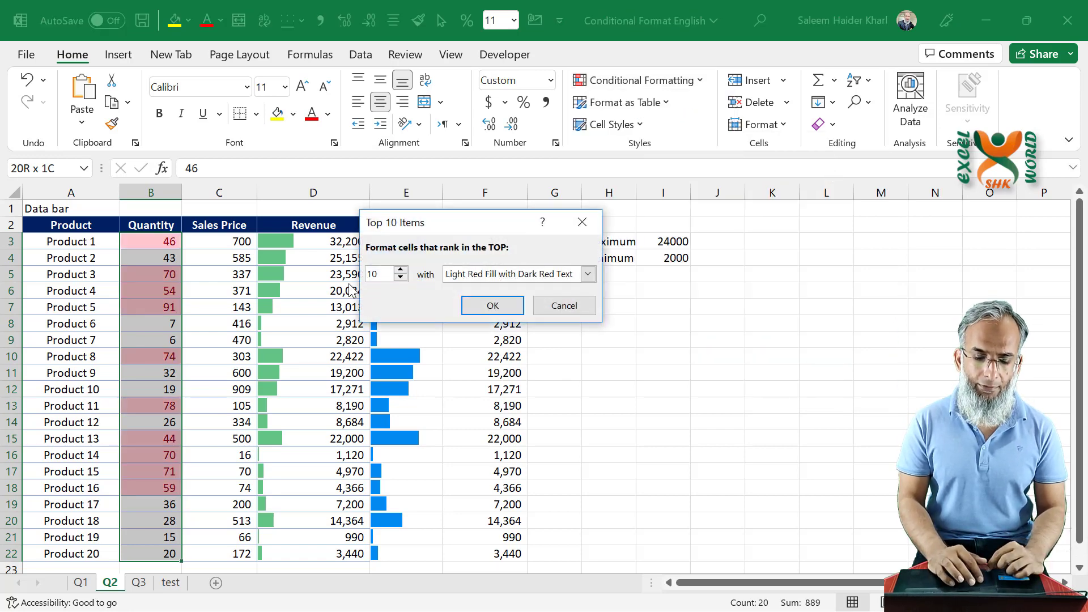
- Limit the rule to the top 3 quantities with Green Fill with Dark Green Text and apply it
click(401, 278)
click(401, 277)
click(401, 278)
click(401, 277)
click(401, 277)
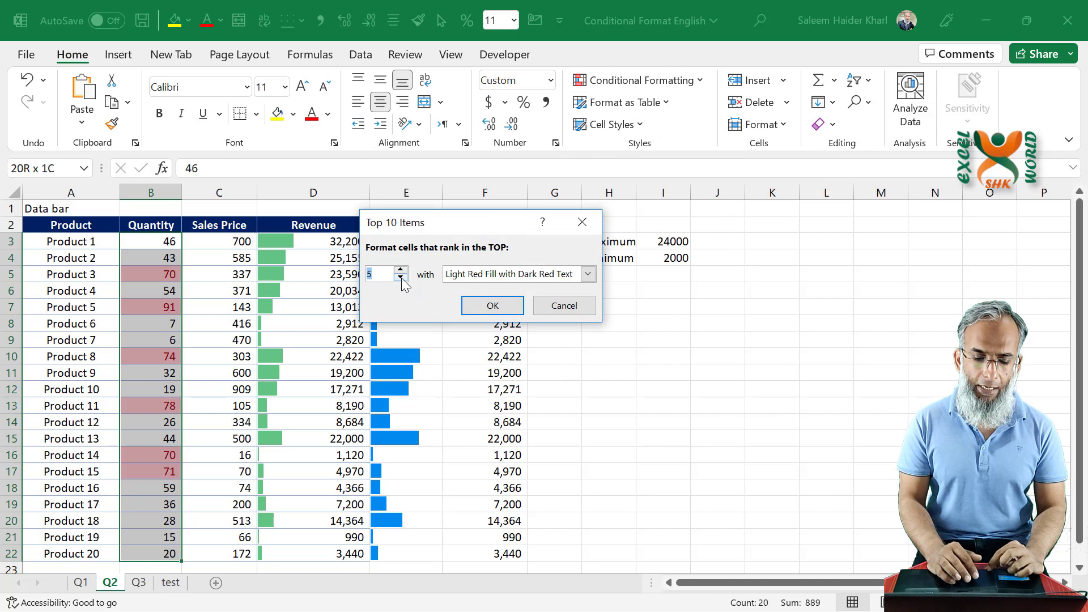
click(401, 277)
click(401, 278)
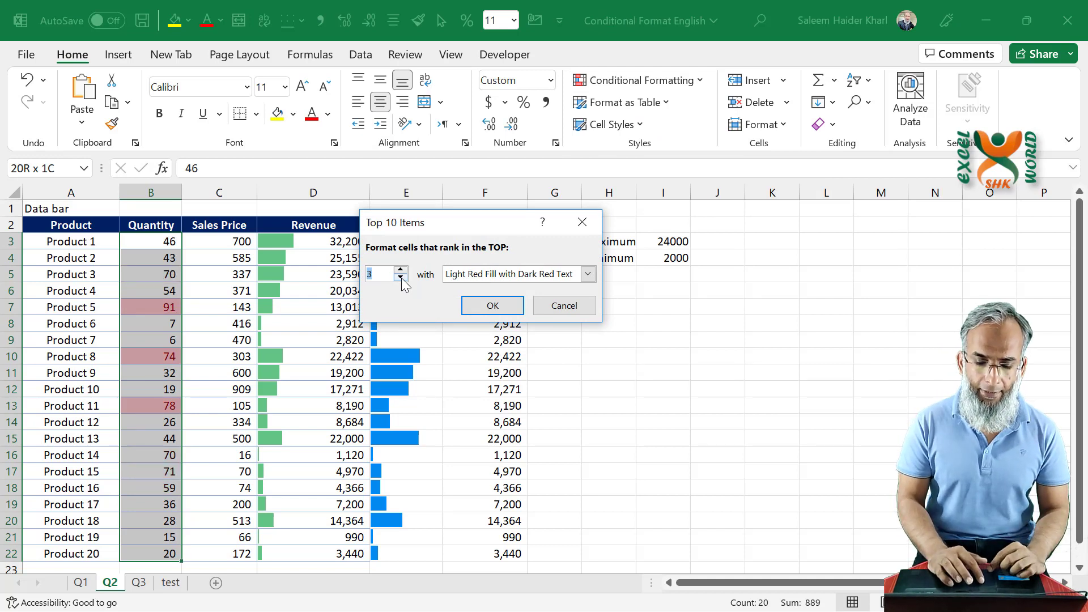
click(517, 278)
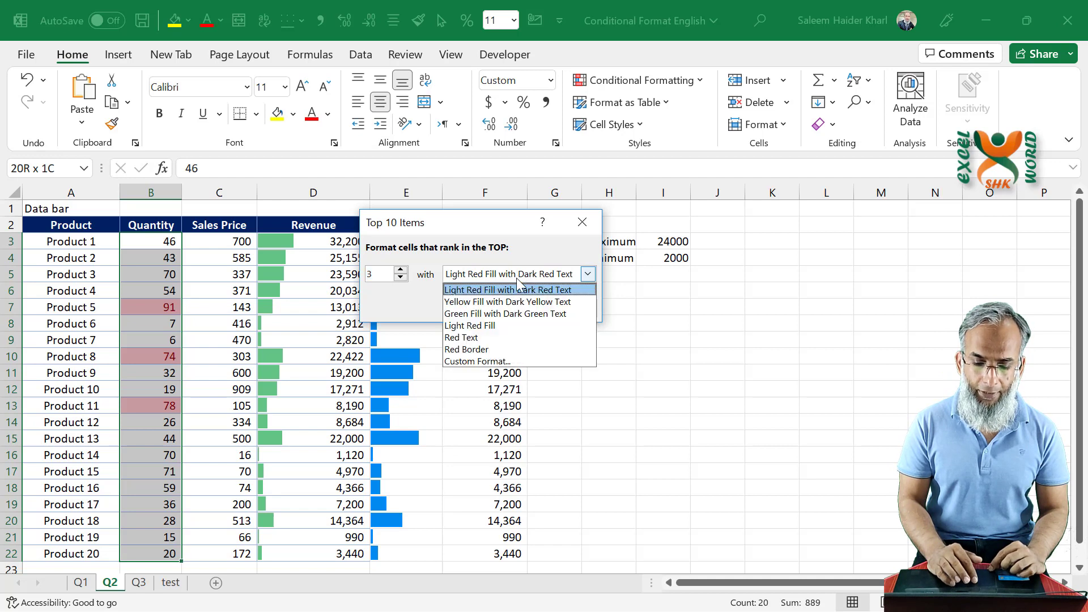
click(506, 314)
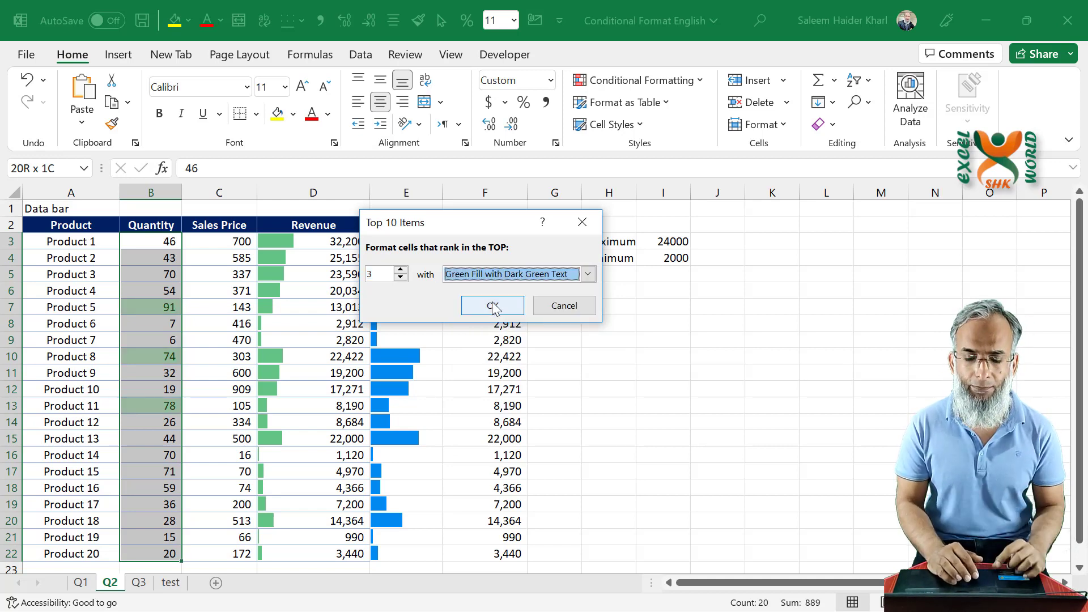
click(494, 308)
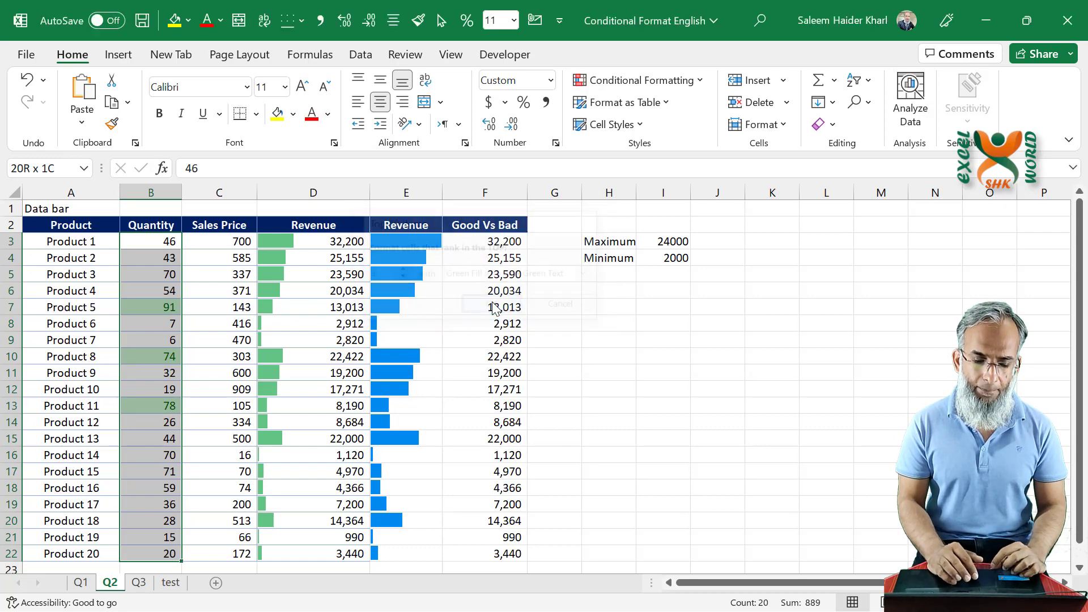
- Highlight the bottom 3 quantities in B3:B22 with Light Red Fill with Dark Red Text
click(672, 84)
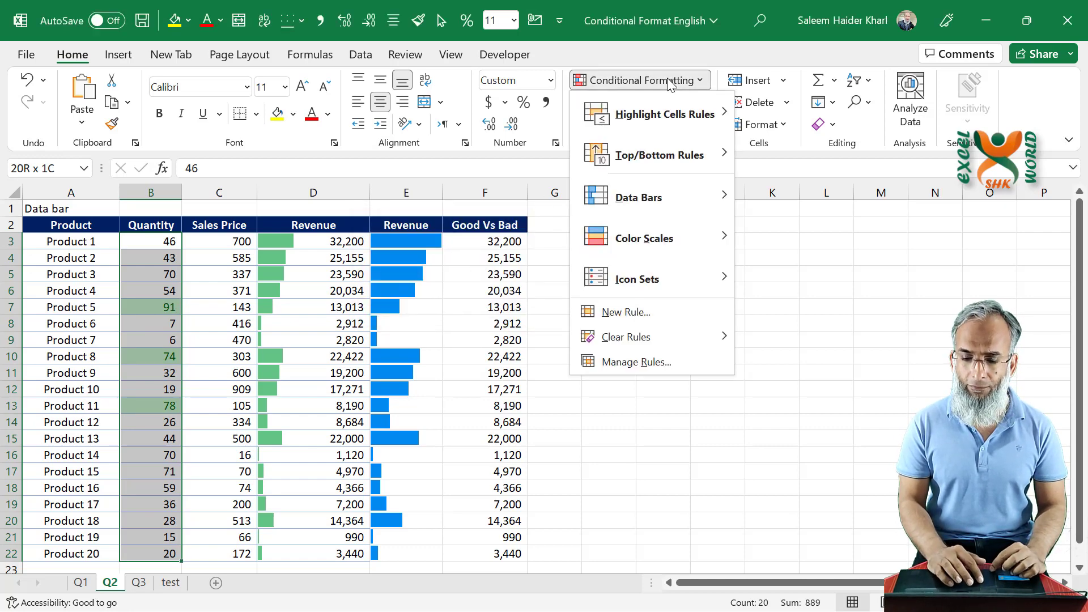
mouse_move(700, 157)
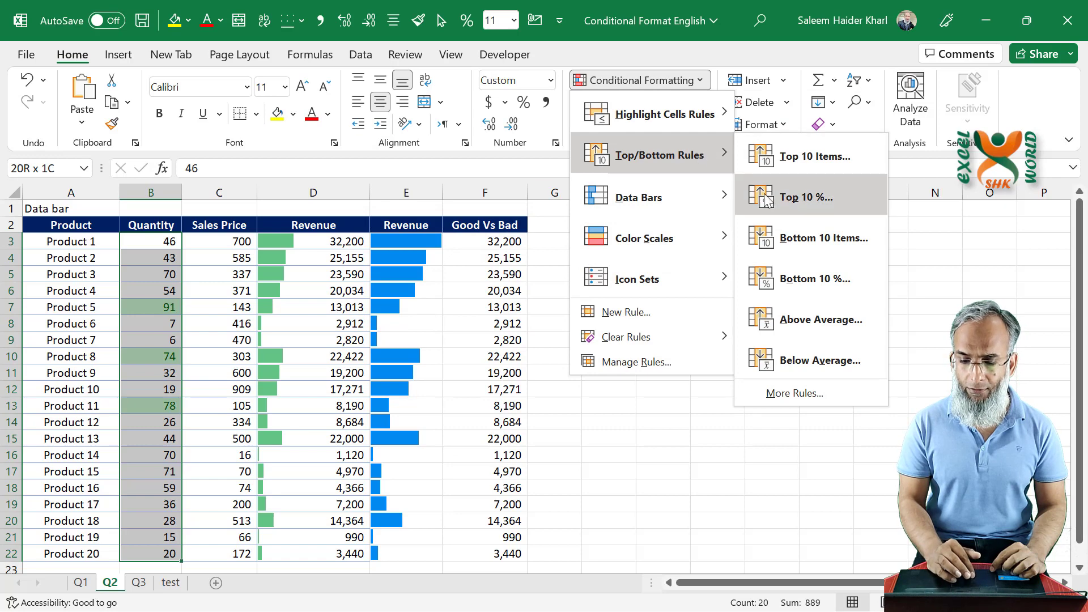
click(834, 239)
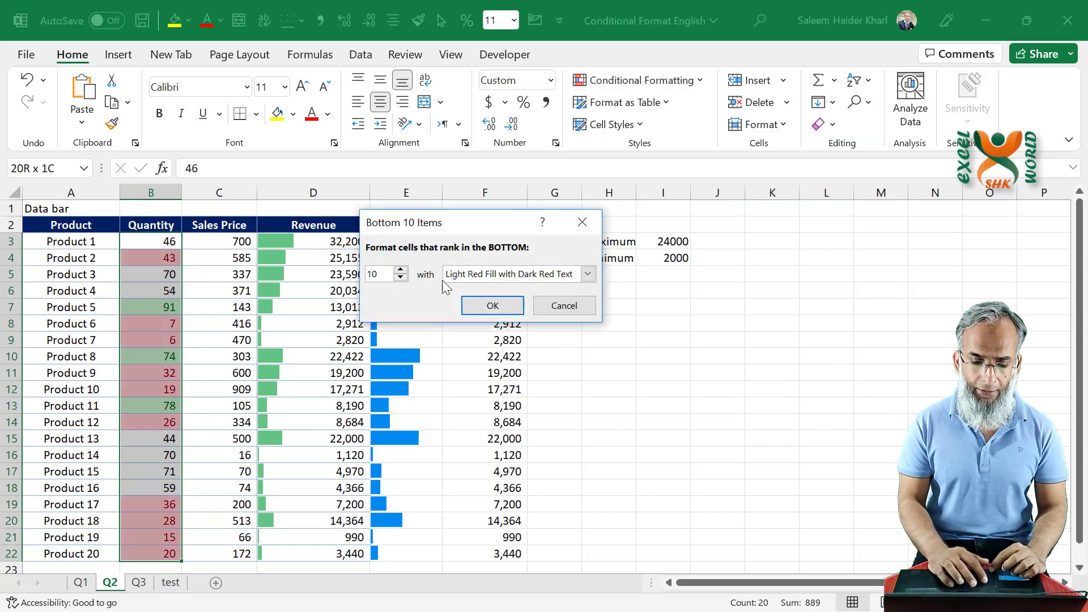
click(400, 277)
click(401, 278)
click(401, 278)
click(401, 278)
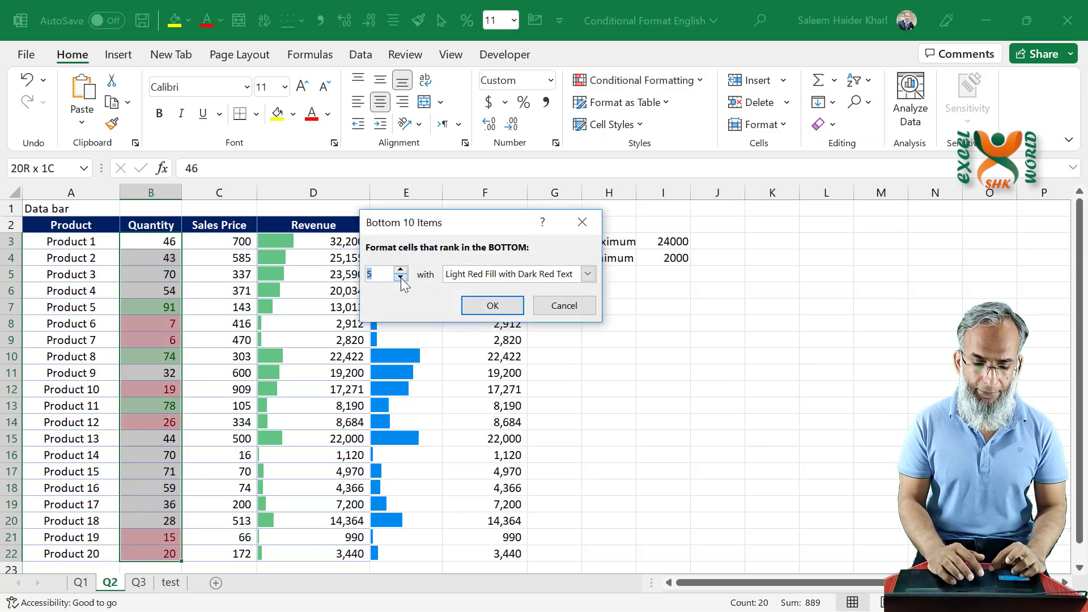
click(401, 278)
click(400, 277)
click(401, 278)
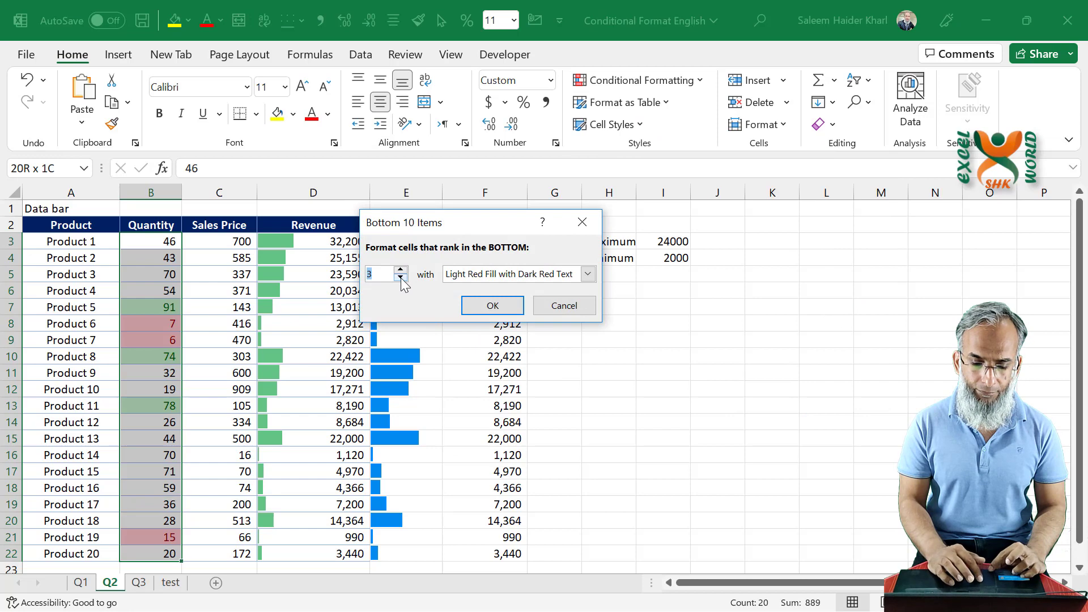
click(493, 305)
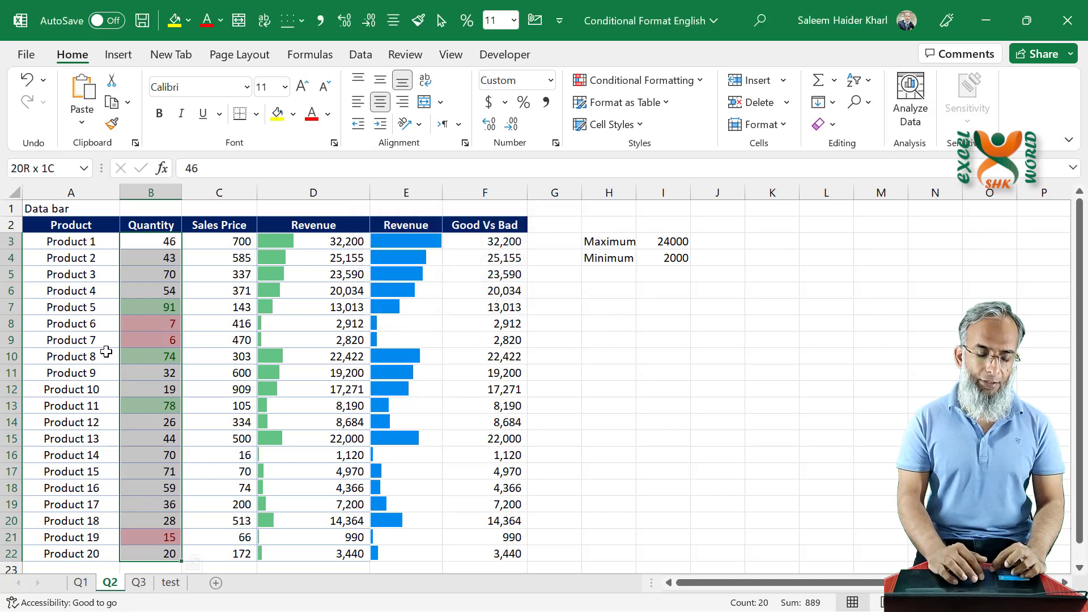
- Deselect the Quantity range and examine the cells highlighted as lowest quantities for Product 6 and Product 7
click(151, 373)
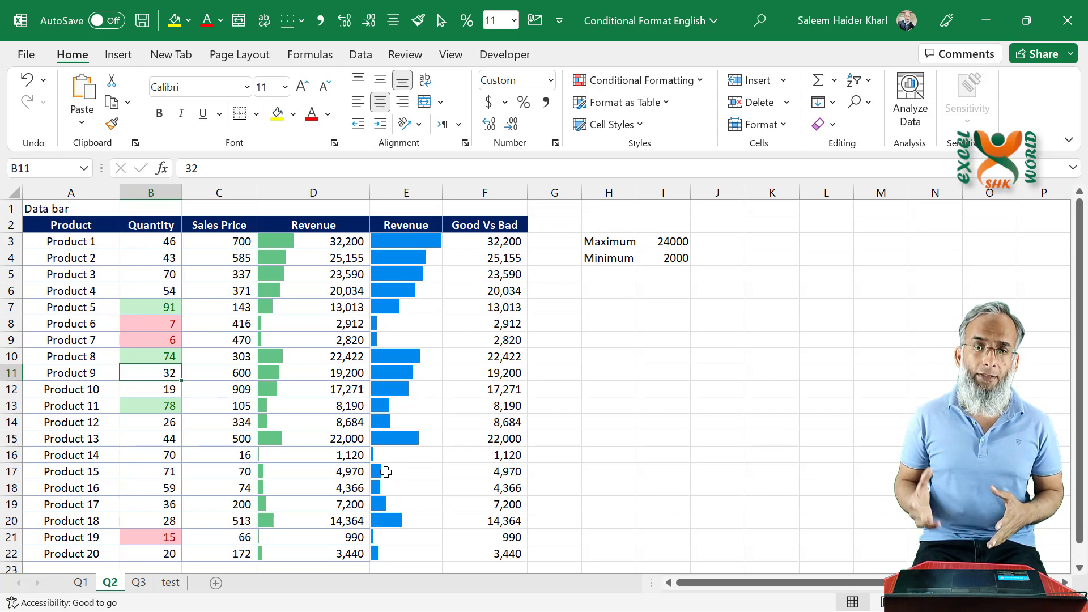
key(Up)
key(Up)
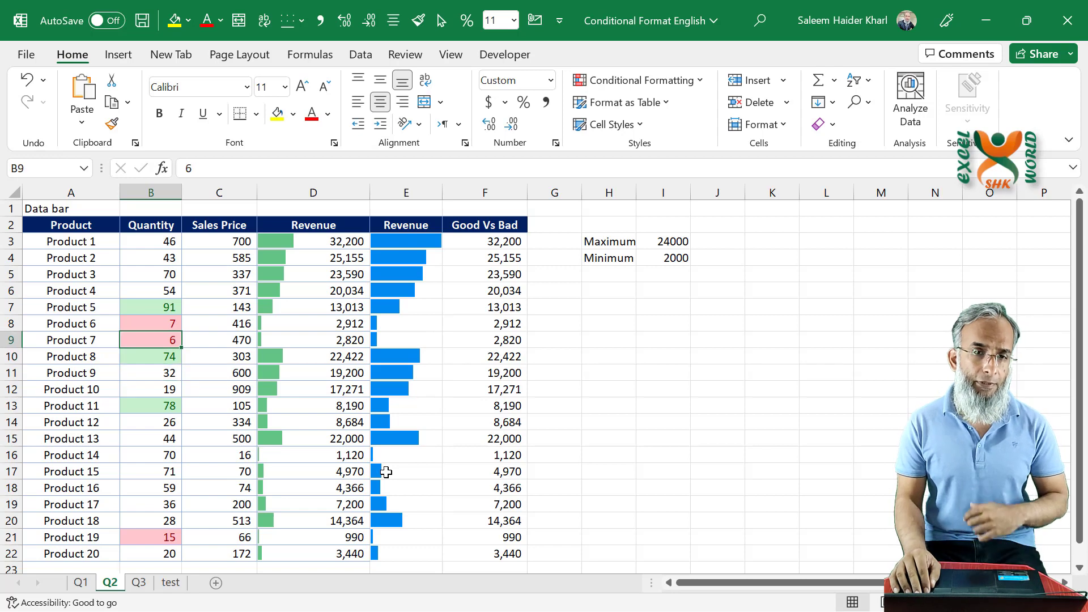
key(Up)
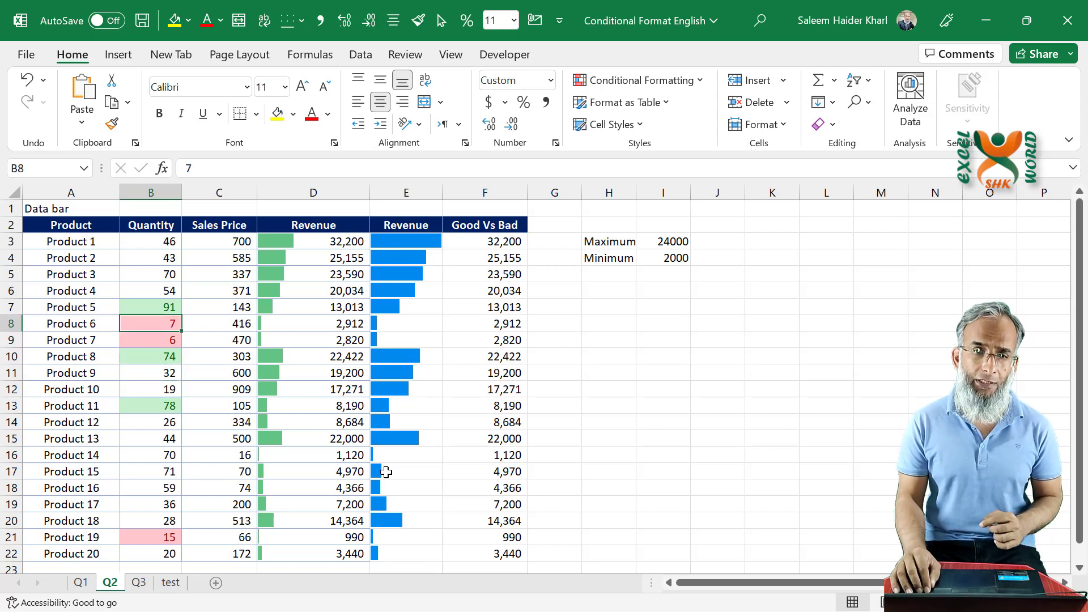
key(Down)
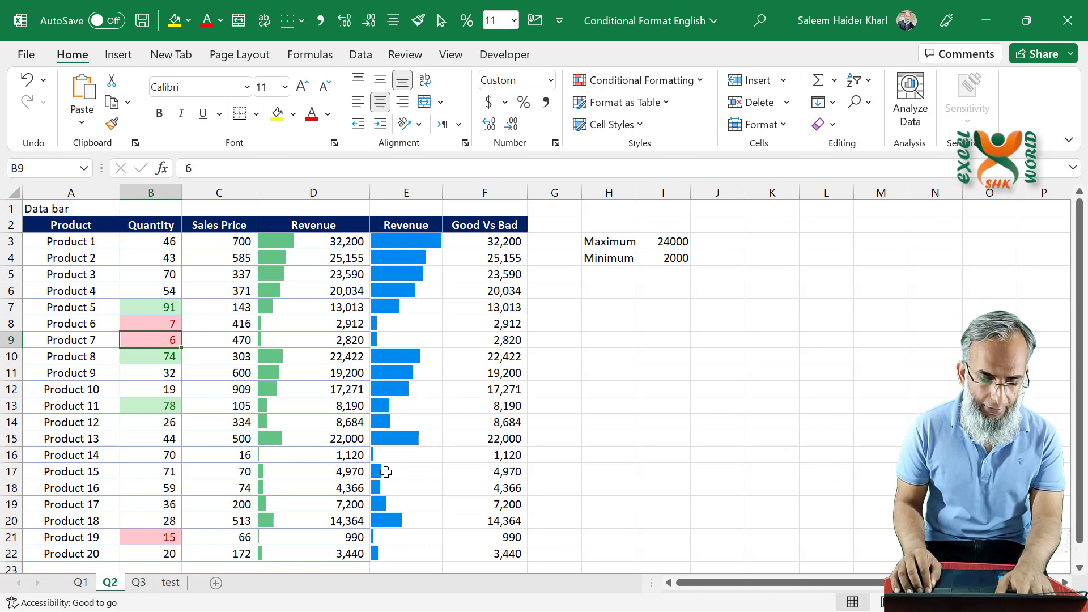
key(Down)
key(Up)
key(Up)
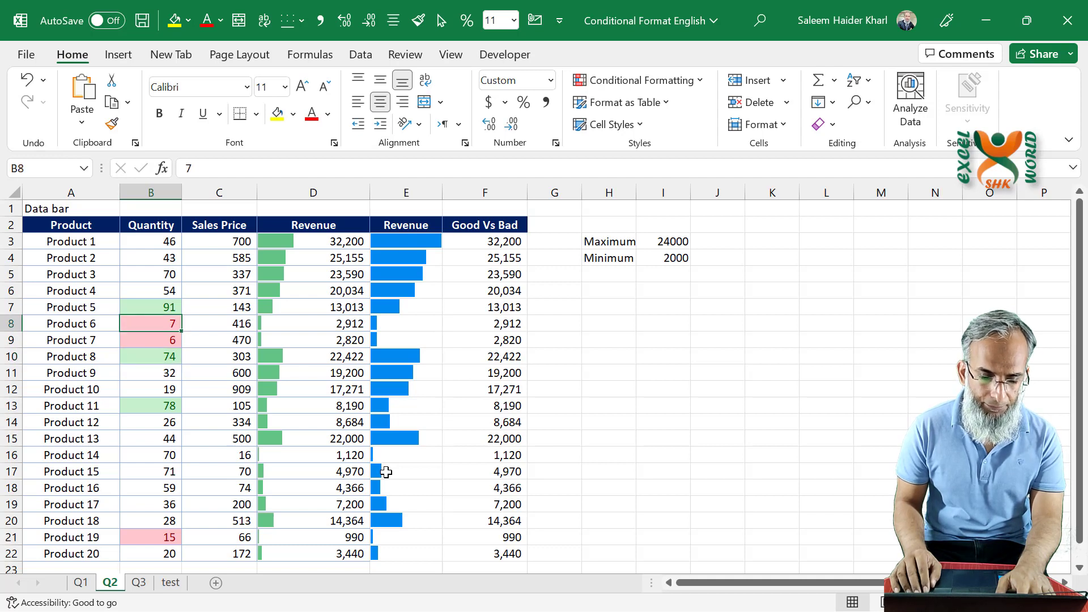
- Change the quantity of Product 3 in B5 to 3 to test the bottom-ranked highlighting
key(Up)
key(Up)
key(Up)
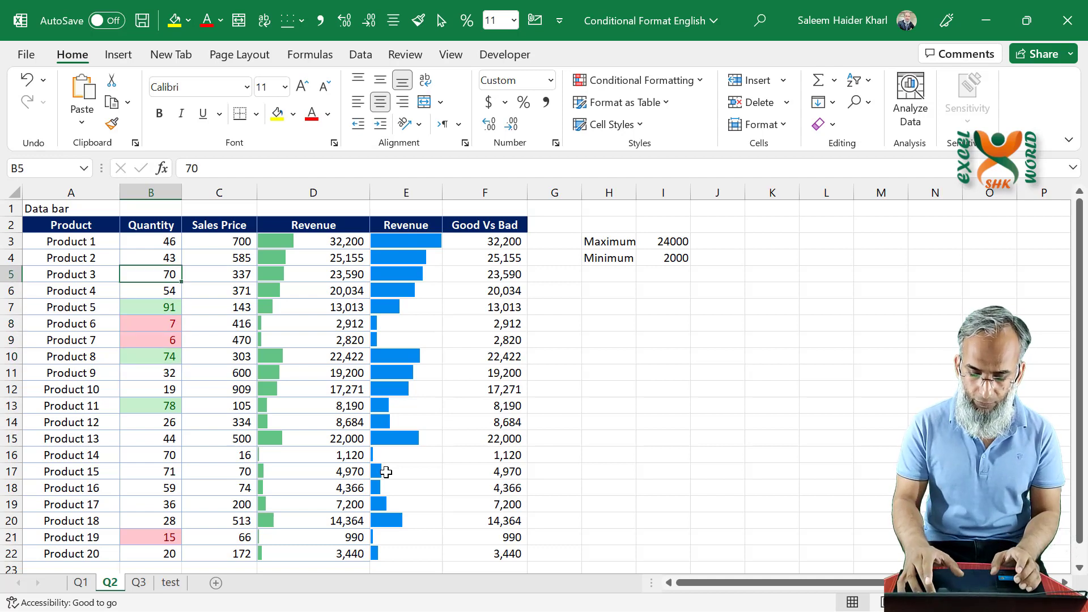
text(3)
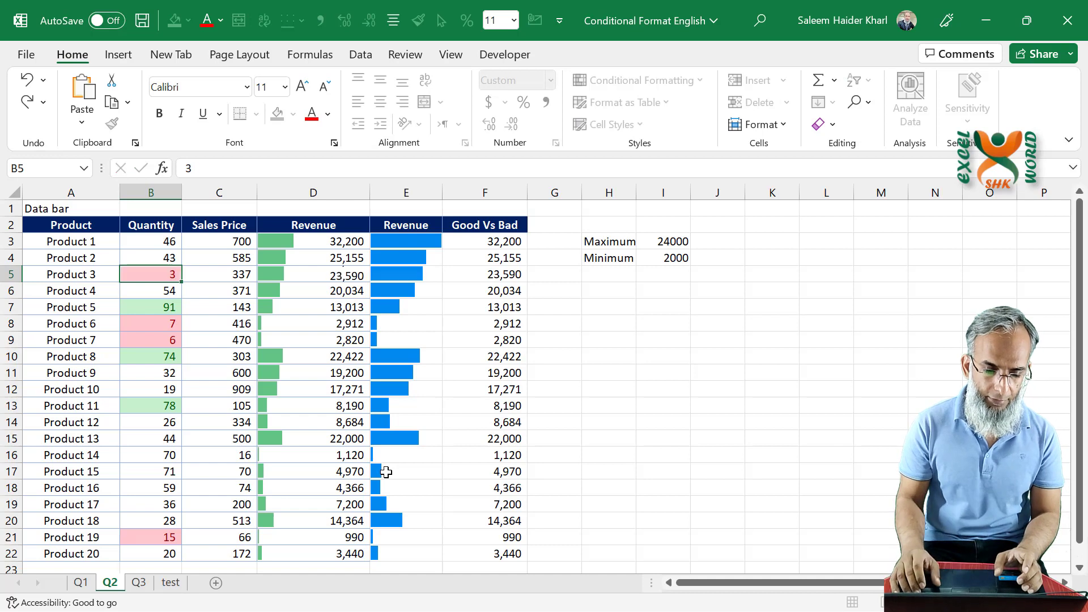
key(Return)
key(Up)
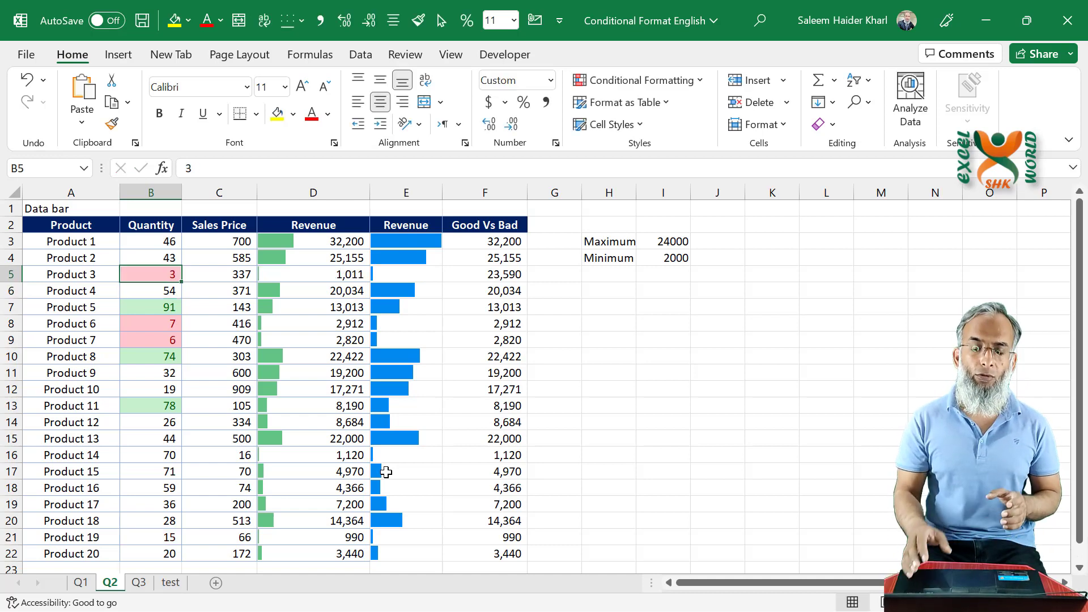
- Review the Quantity highlights, then undo and redo the Product 3 quantity change to compare them
key(Down)
key(Down)
key(Down)
key(Down)
key(Down)
key(Down)
key(Down)
key(Down)
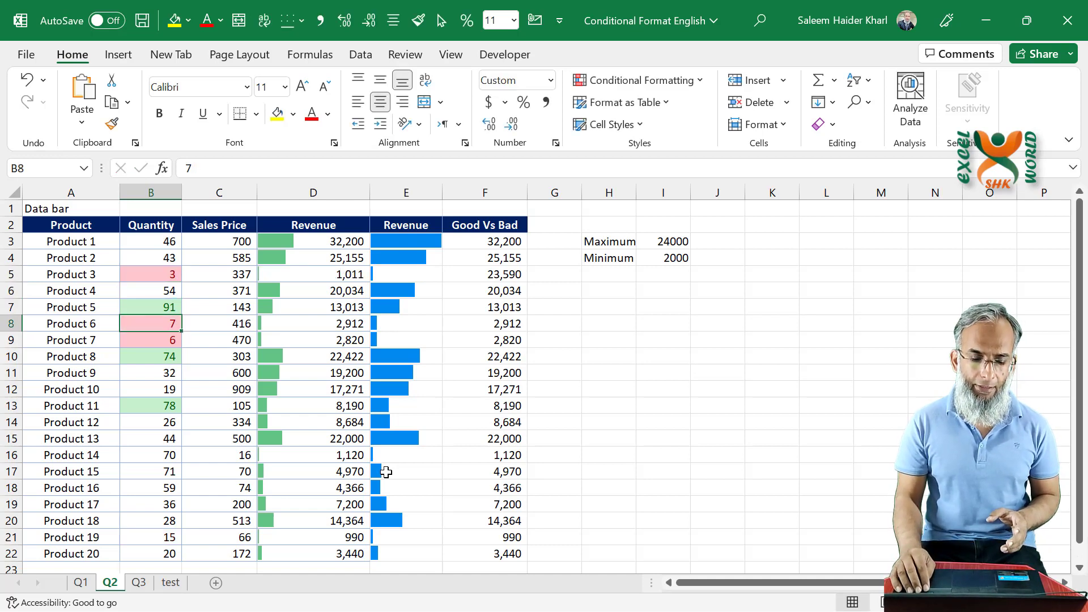
key(Down)
key(Down)
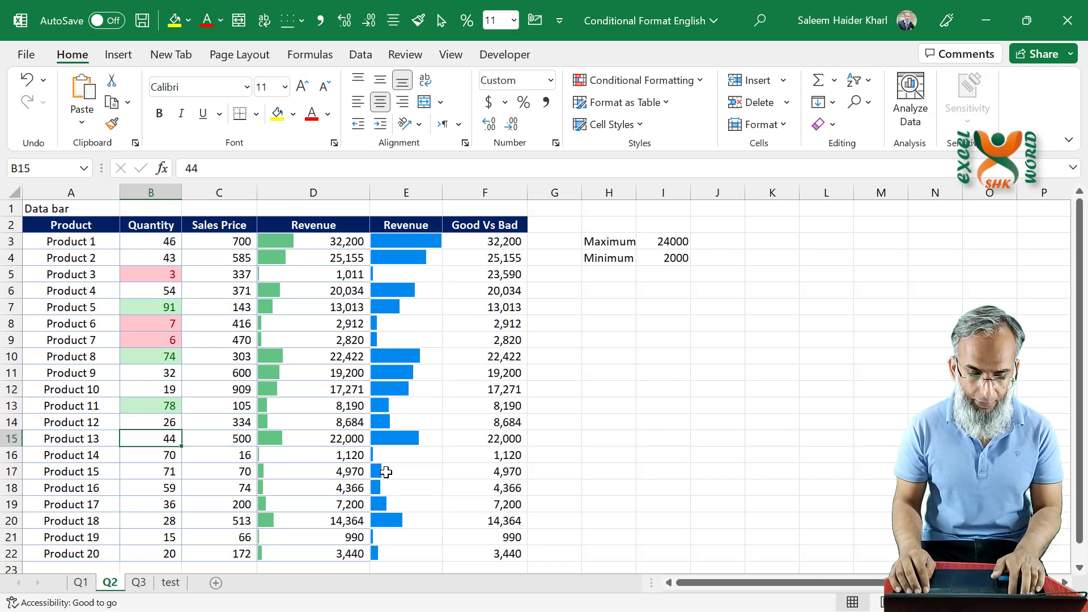
key(ctrl+z)
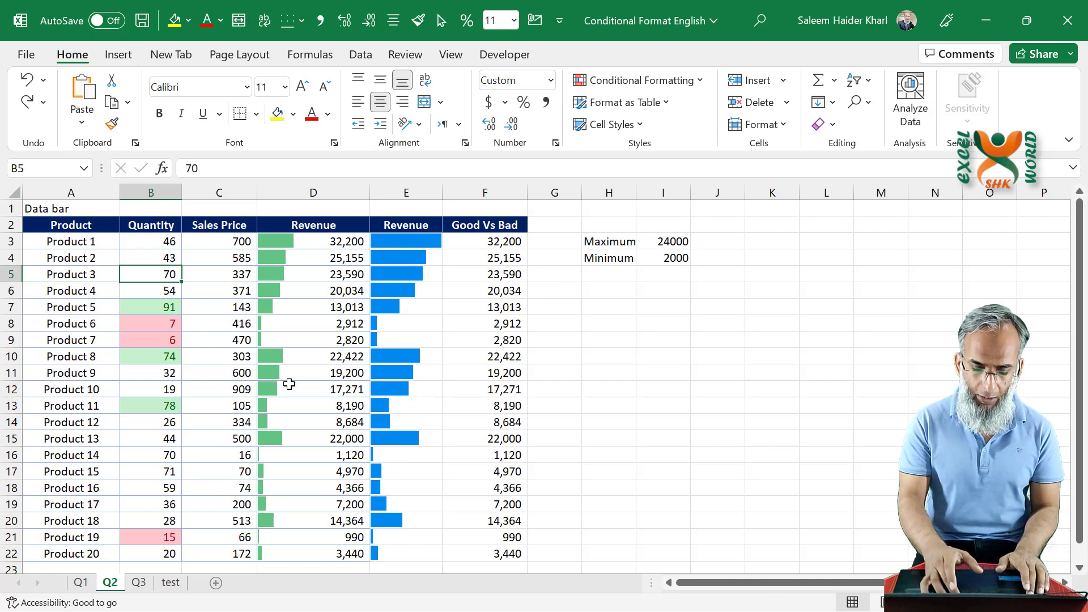
key(ctrl+y)
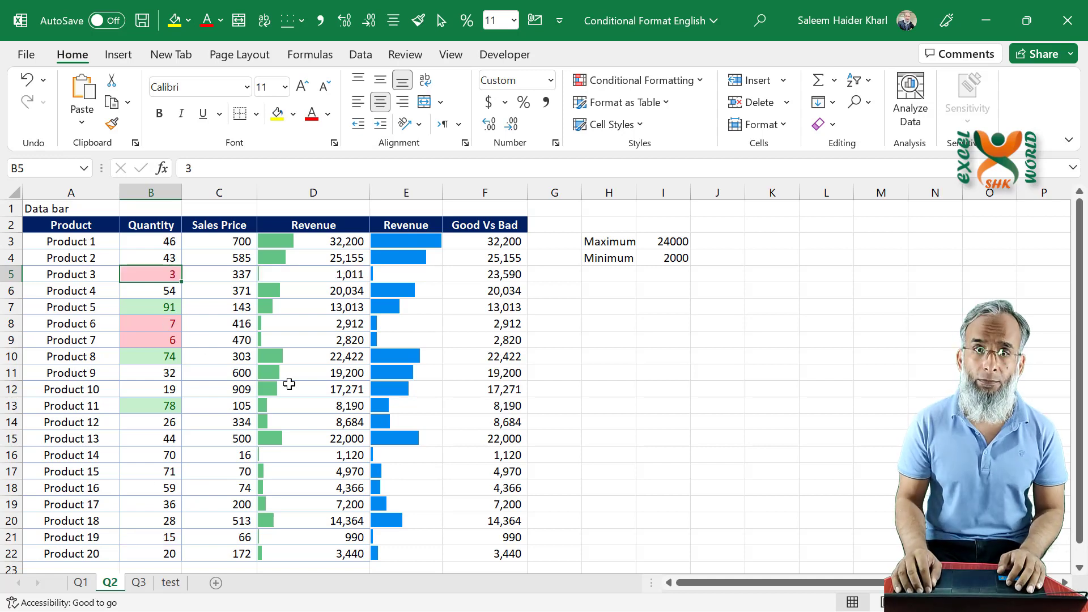